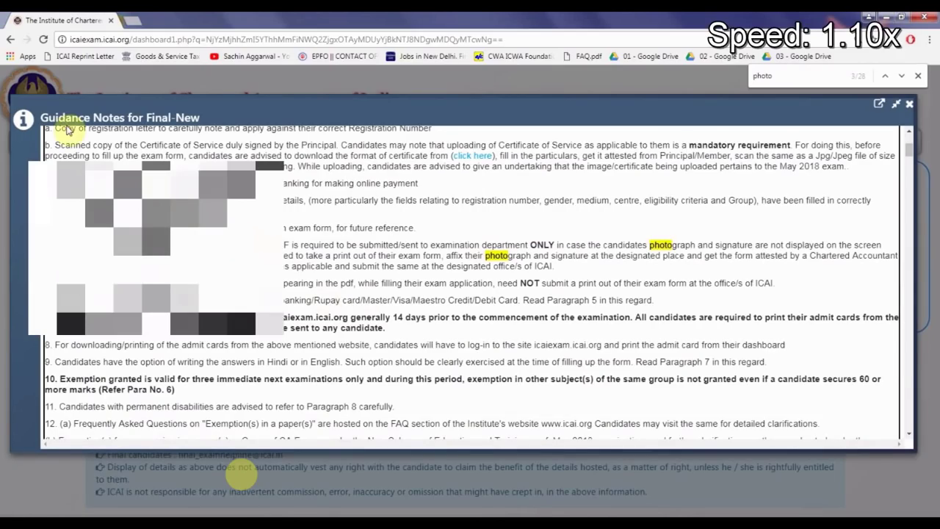
- Highlight the note about not submitting printouts, then close the Guidance Notes for Final-New
triple_click(221, 283)
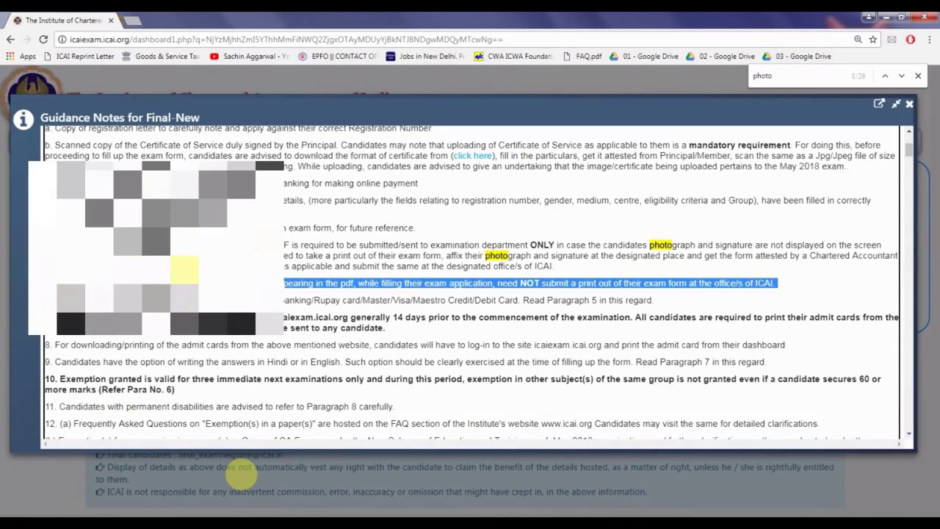
left_click_drag(243, 283, 756, 283)
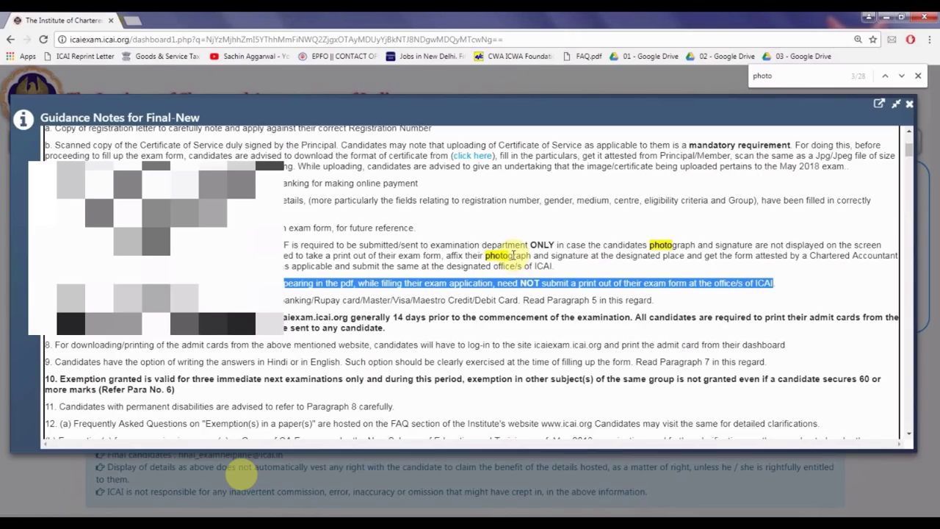
left_click(909, 105)
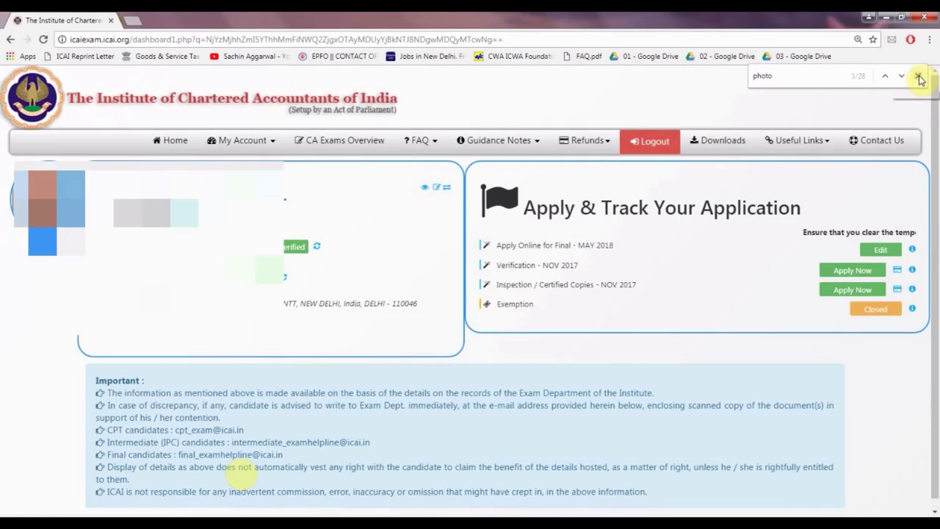
- Dismiss the Find bar and open the Final MAY 2018 application for editing
left_click(919, 77)
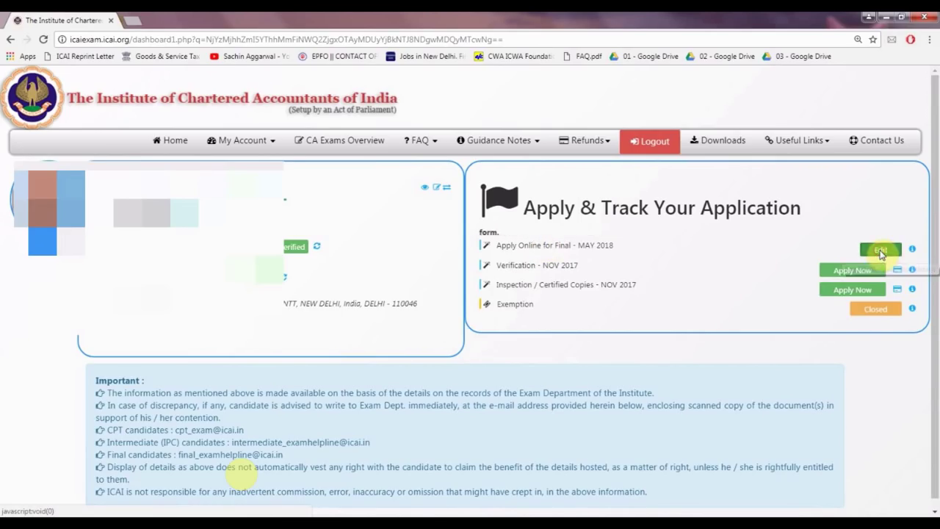
left_click(878, 248)
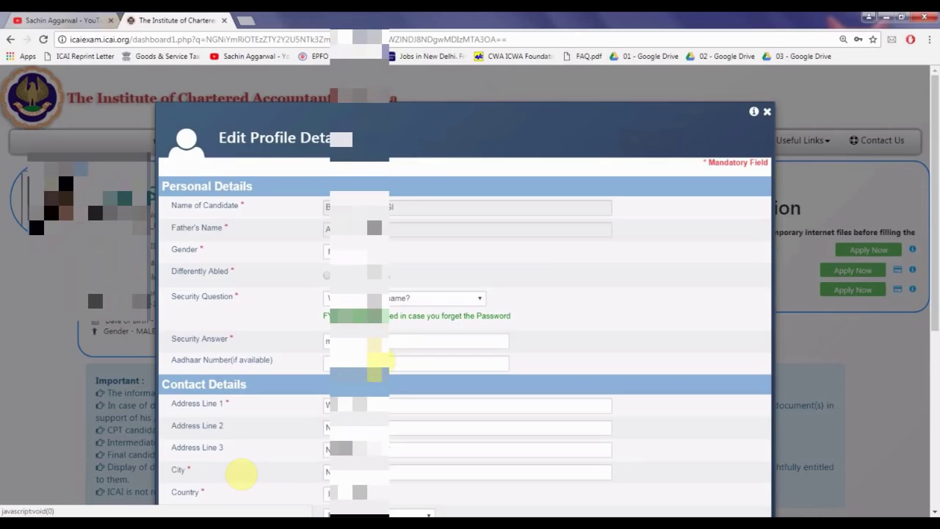
- Save the prefilled profile details and acknowledge the confirmation popup
scroll(380, 363, "down", 3)
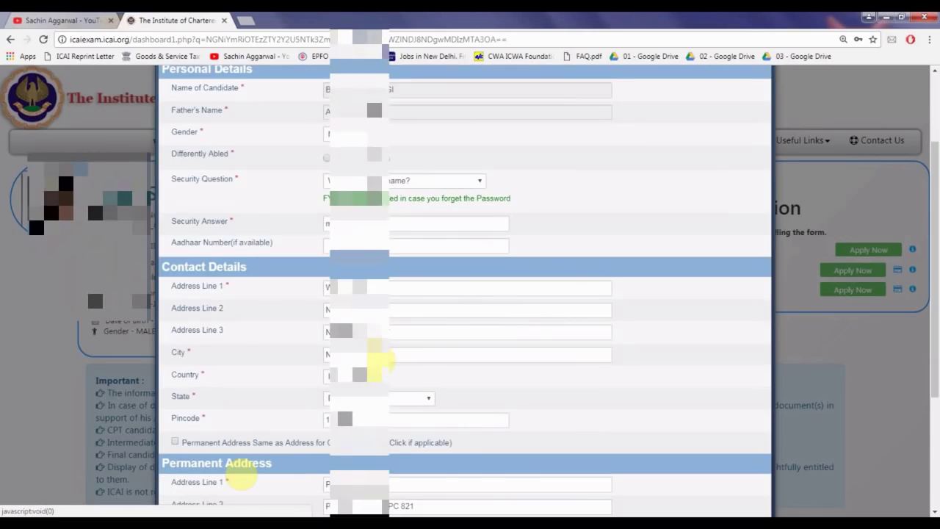
scroll(378, 357, "down", 5)
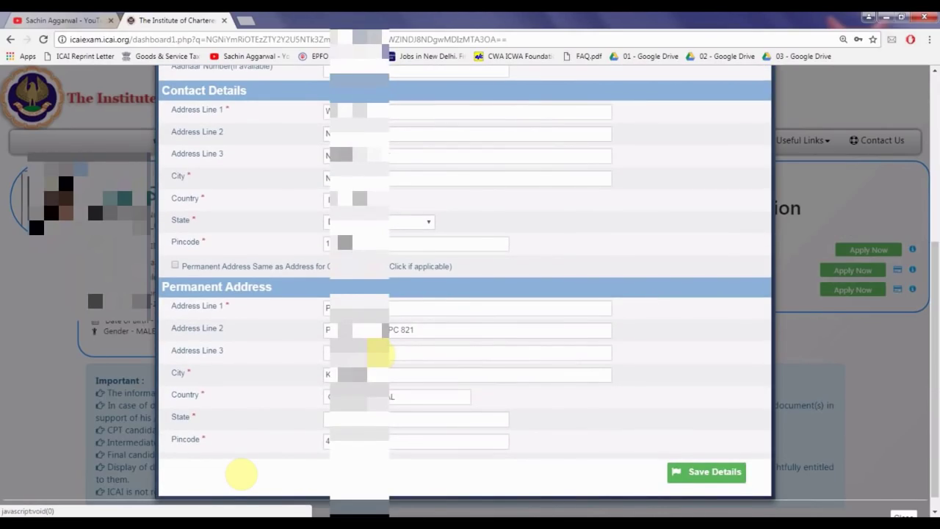
scroll(660, 470, "down", 1)
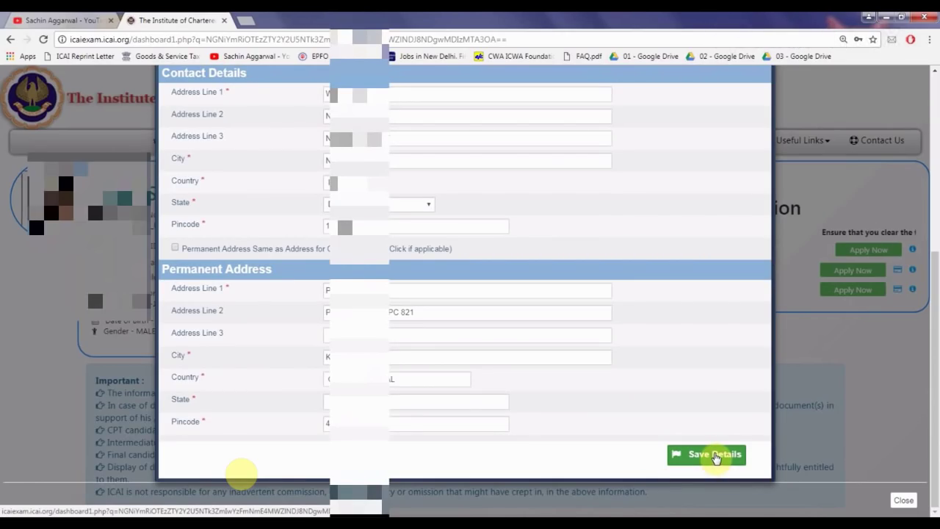
left_click(716, 455)
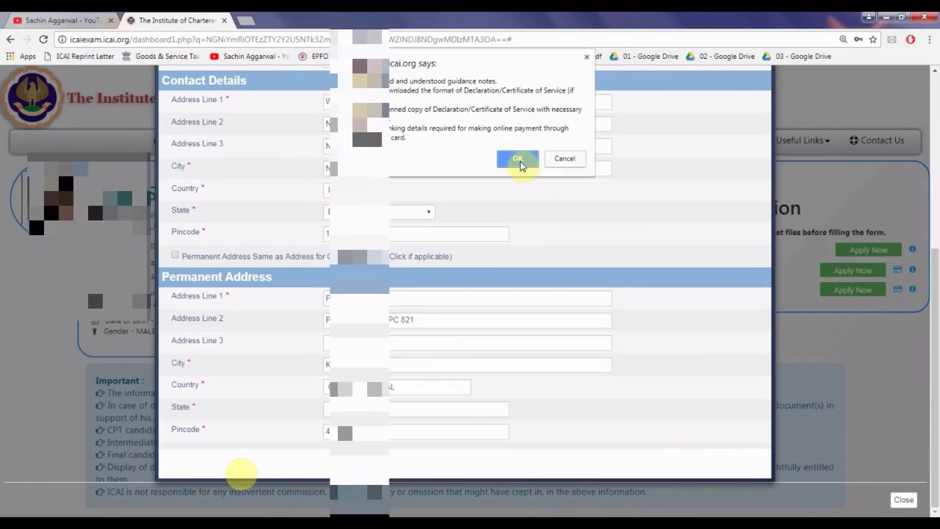
left_click(518, 161)
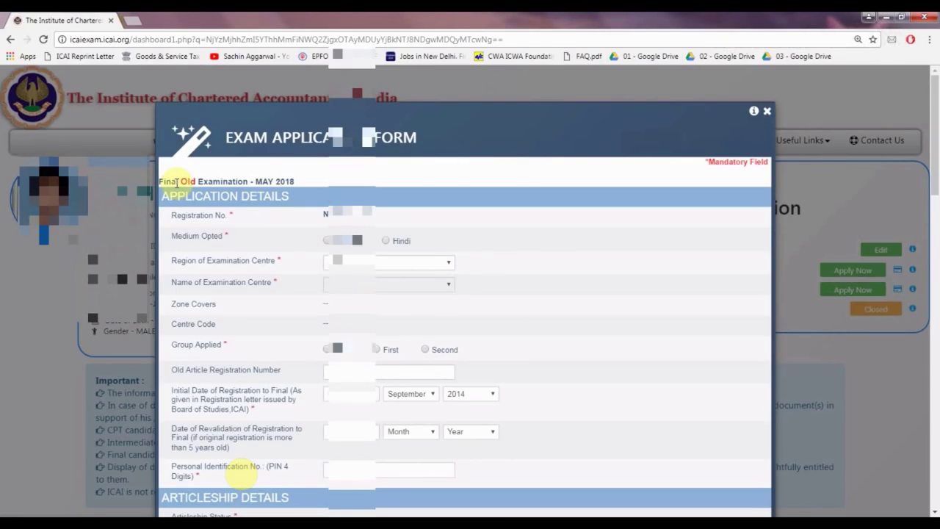
- Pick the answering medium, the region and the examination centre with code 513
left_click_drag(176, 183, 189, 180)
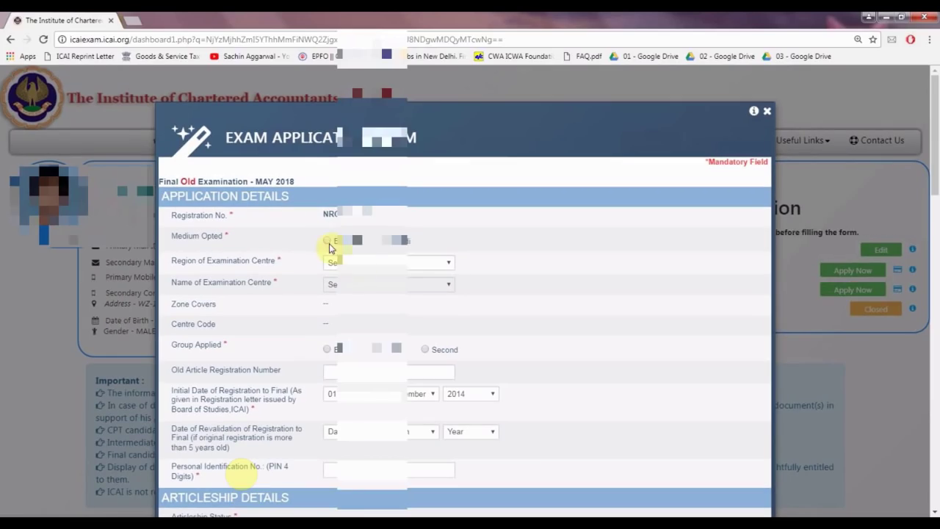
left_click(356, 269)
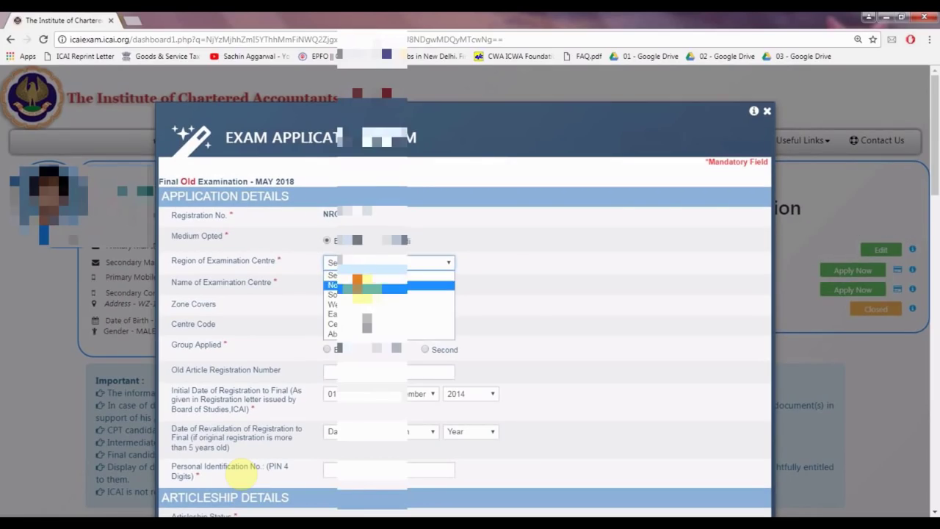
left_click(358, 285)
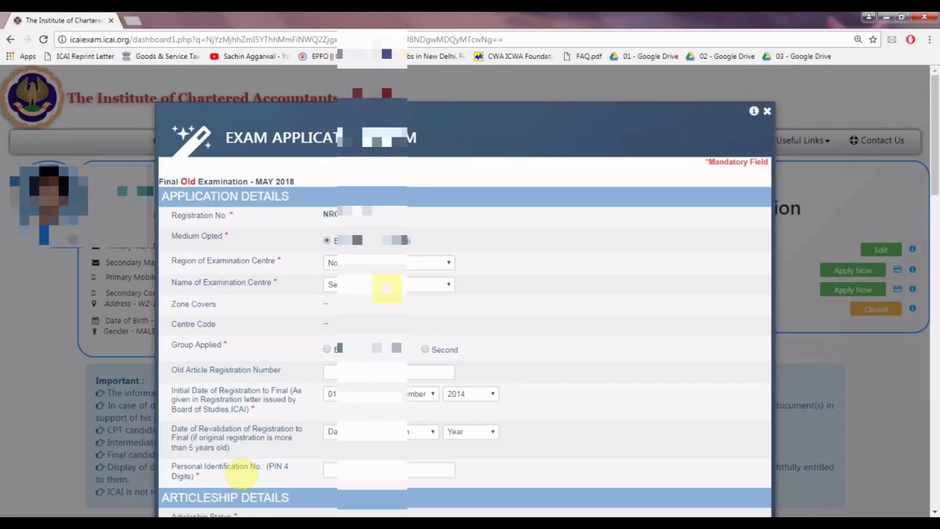
left_click(377, 266)
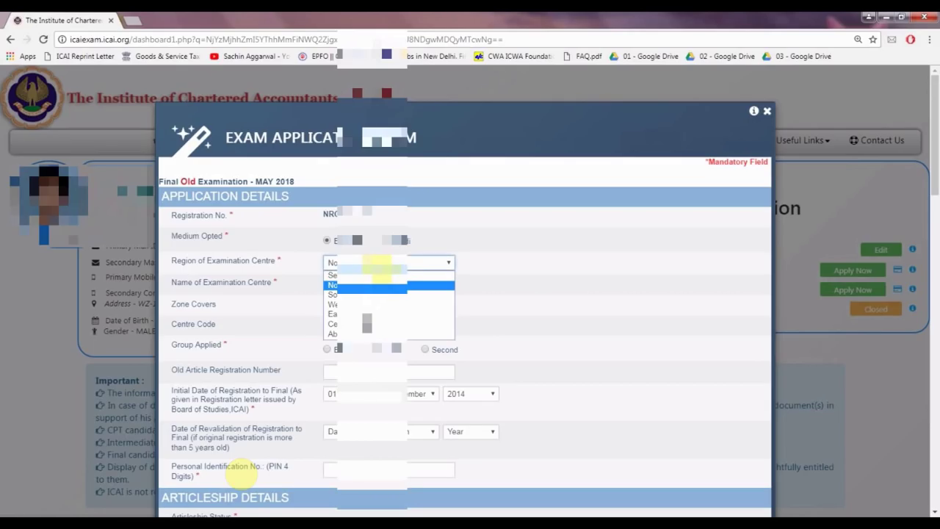
left_click(367, 287)
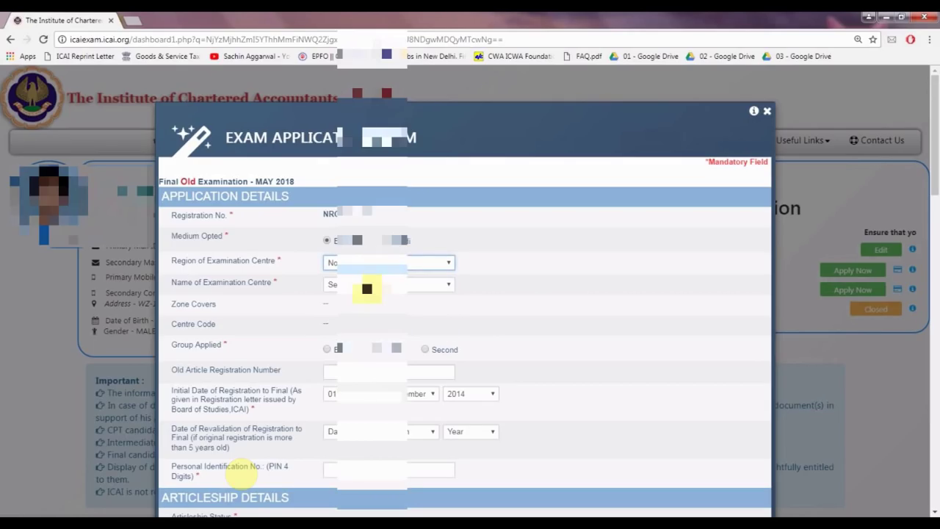
left_click(366, 287)
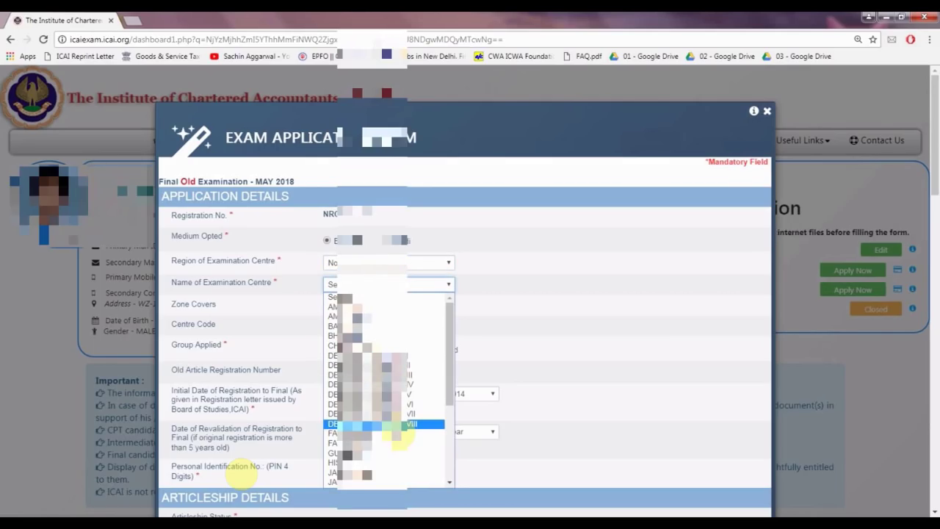
left_click(397, 424)
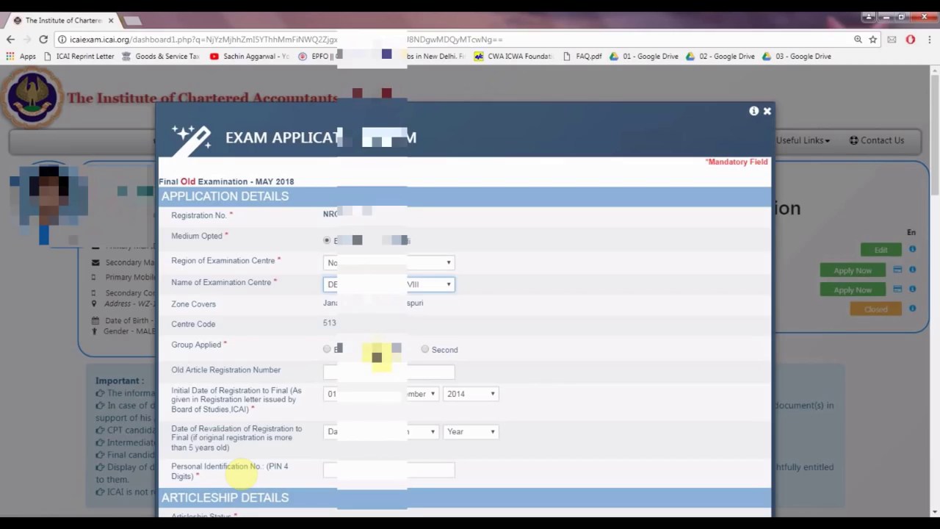
left_click(376, 355)
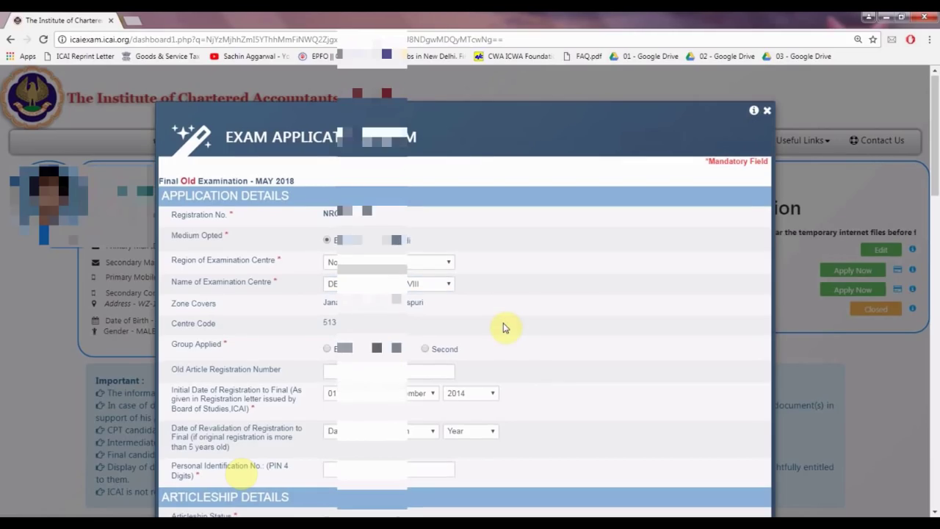
scroll(504, 328, "down", 1)
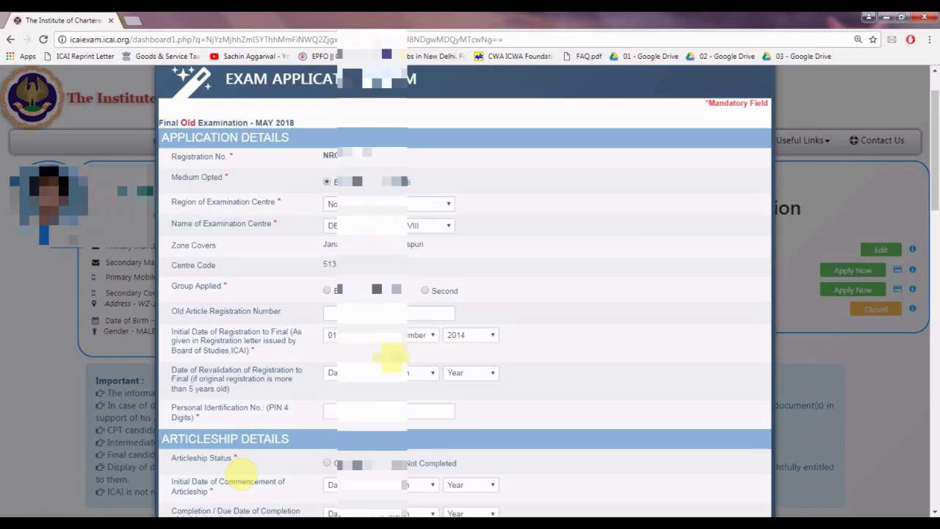
- Fill in the personal identification number field
left_click(345, 415)
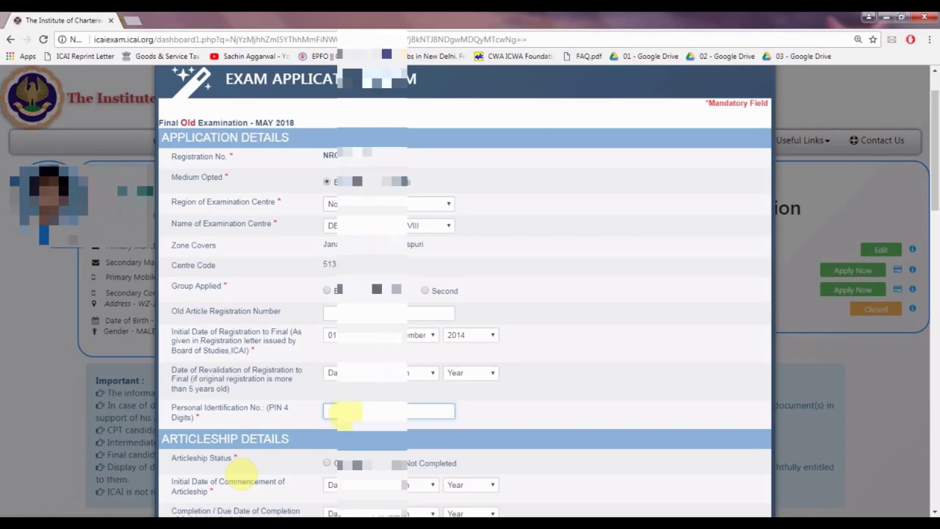
left_click(416, 395)
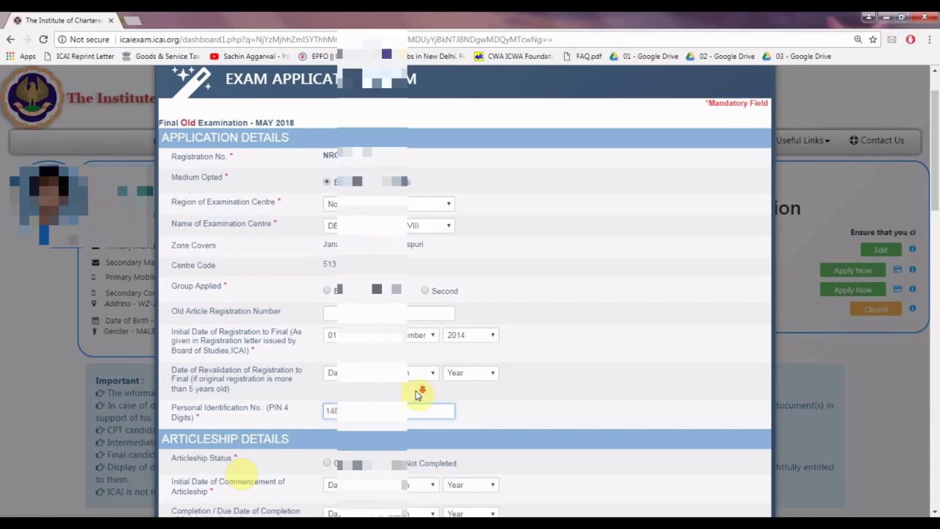
scroll(416, 395, "down", 1)
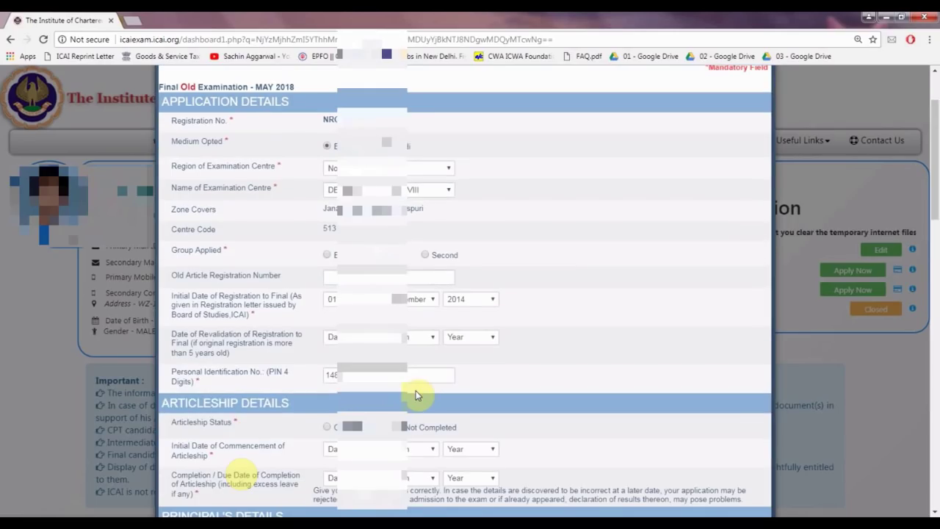
scroll(416, 395, "down", 2)
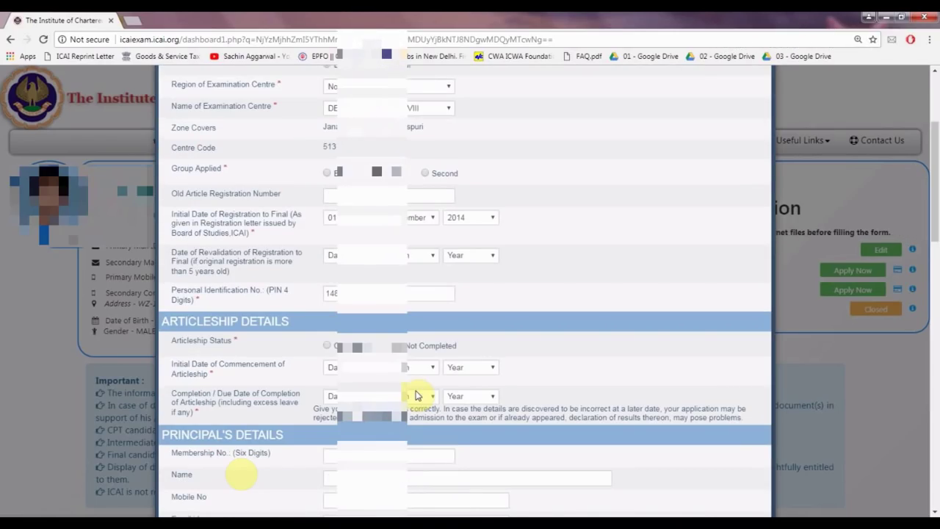
- Set the articleship status and an articleship commencement date in 2014
left_click(328, 348)
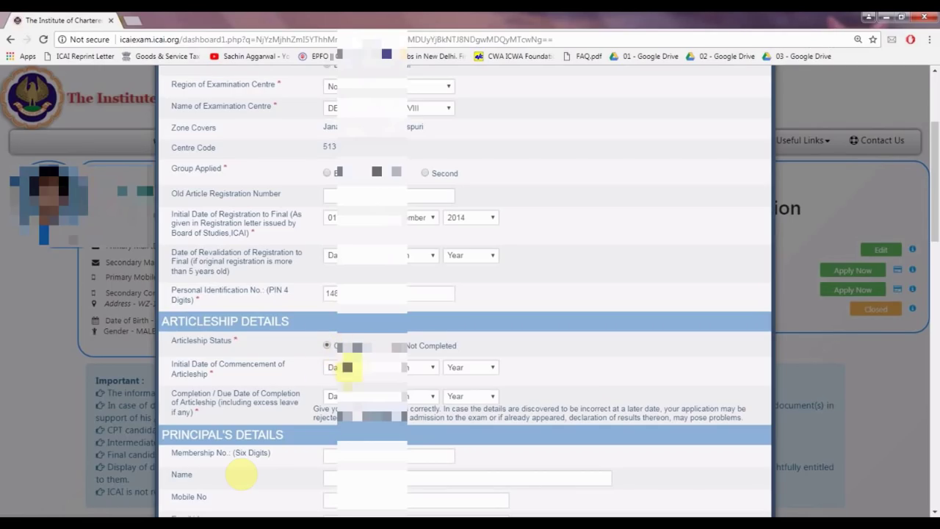
left_click(350, 367)
left_click(415, 346)
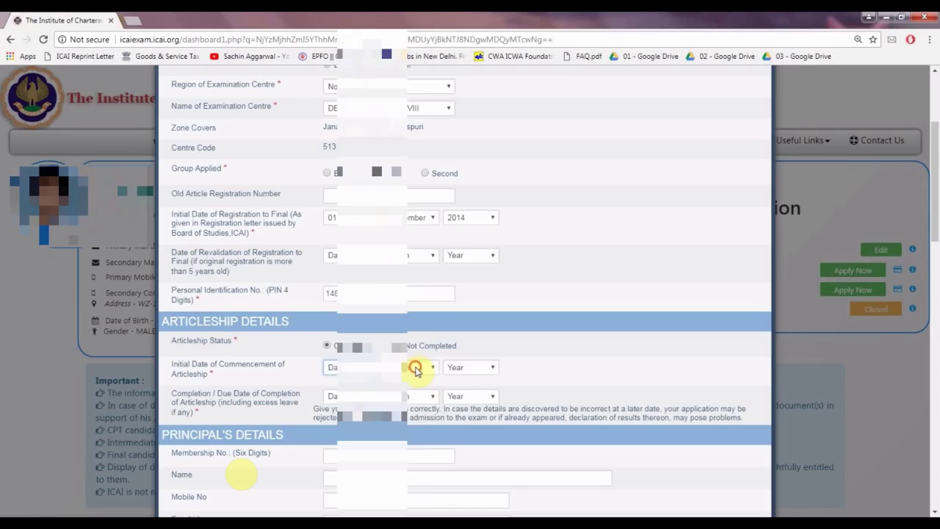
left_click(416, 367)
left_click(413, 472)
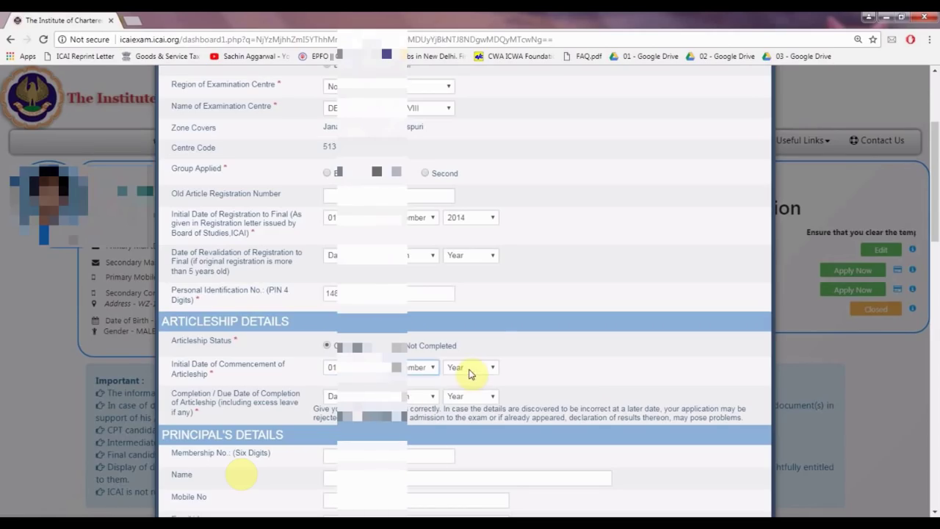
left_click(470, 367)
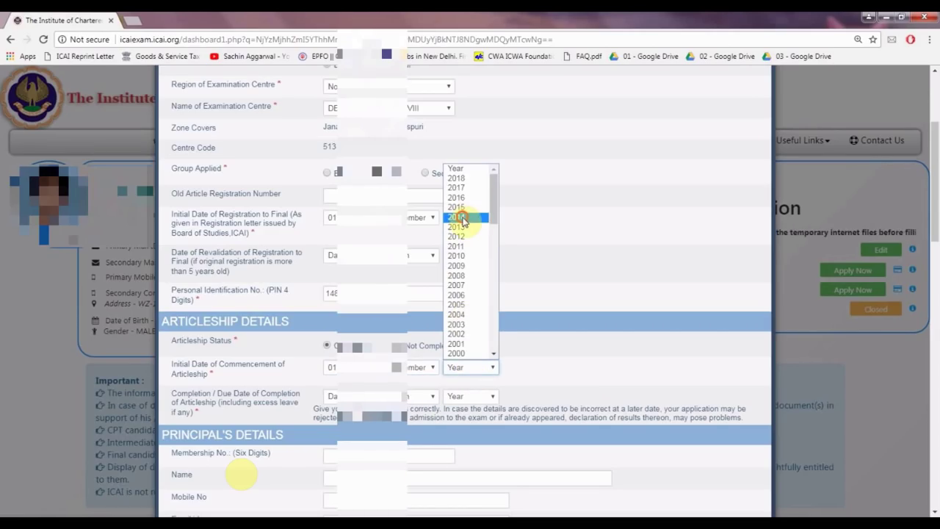
left_click(462, 219)
- Set the articleship completion date to 31 August 2017
left_click(330, 397)
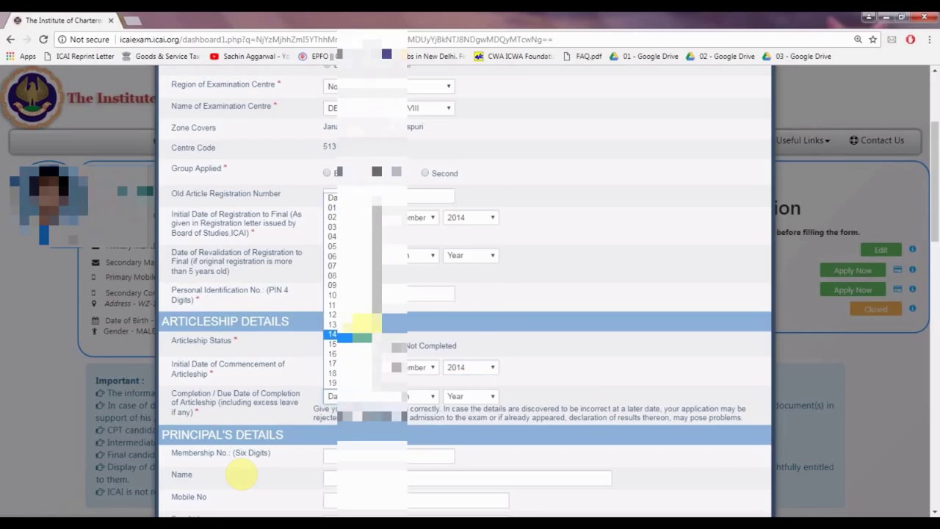
scroll(368, 345, "down", 5)
left_click(417, 396)
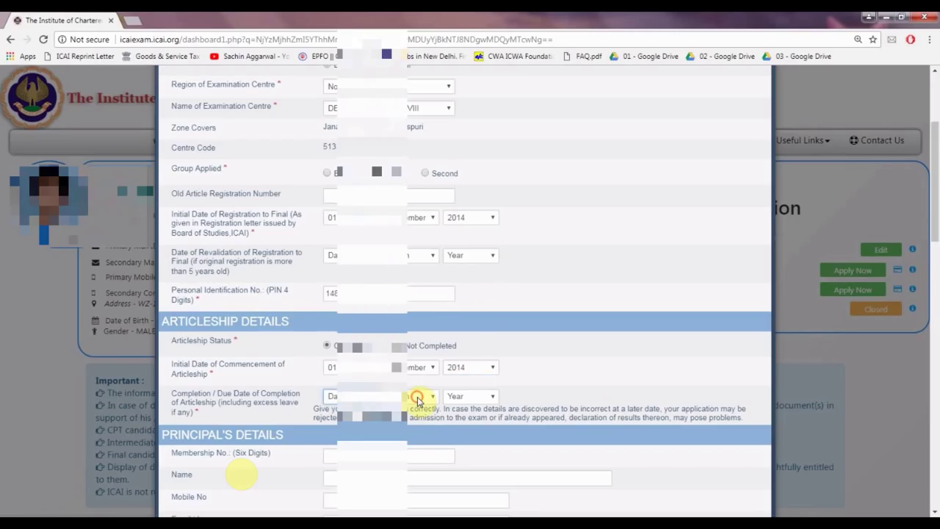
left_click(408, 342)
left_click(478, 400)
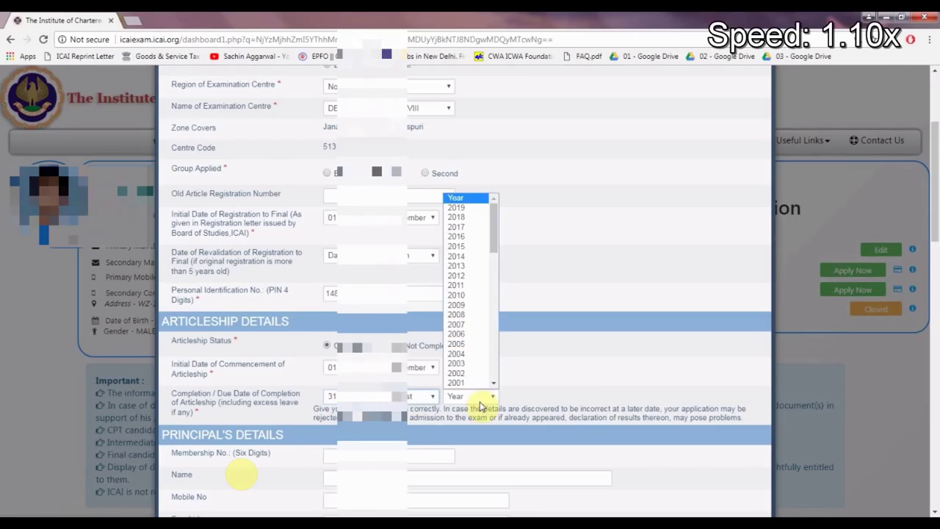
left_click(457, 227)
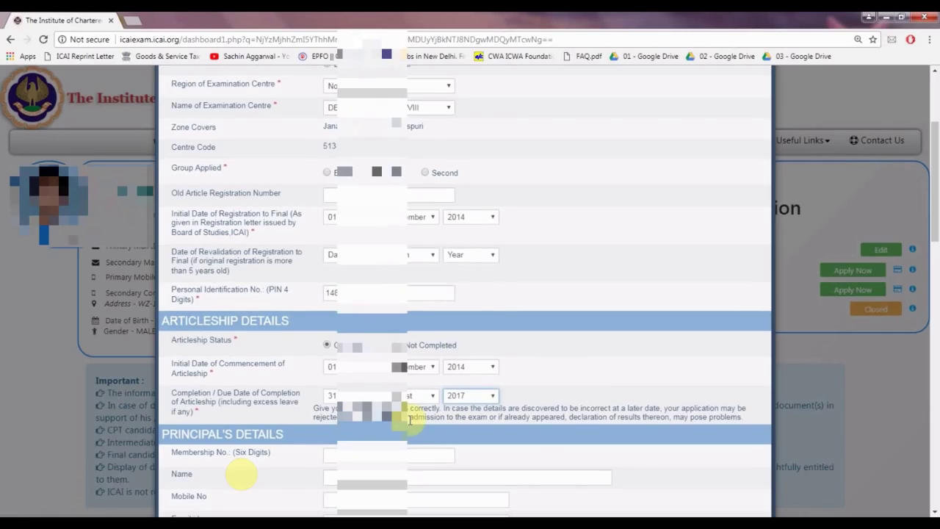
scroll(409, 420, "down", 1)
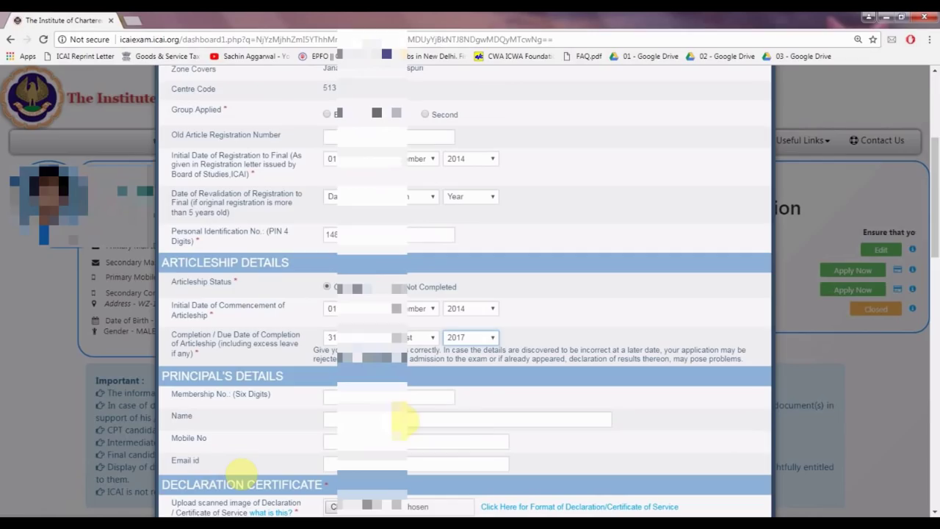
- Enter the principal's membership number and name
scroll(374, 400, "down", 1)
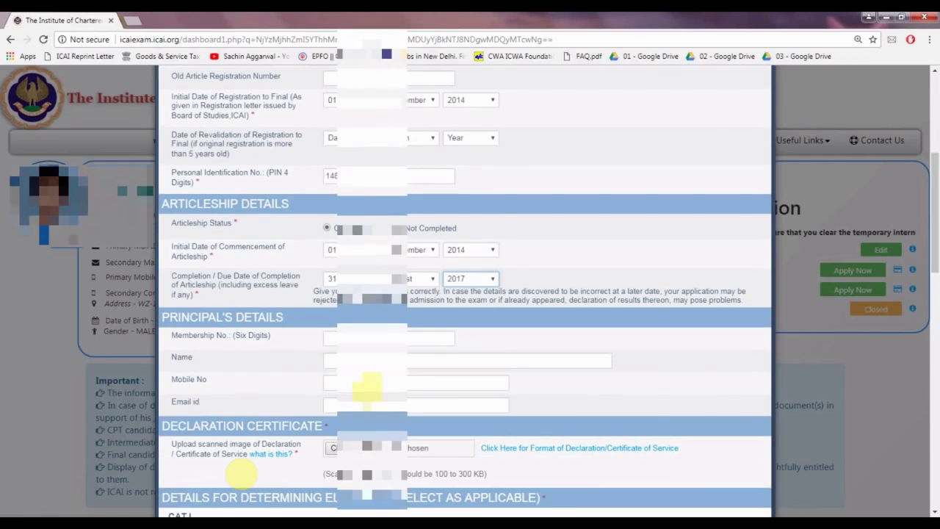
left_click(366, 338)
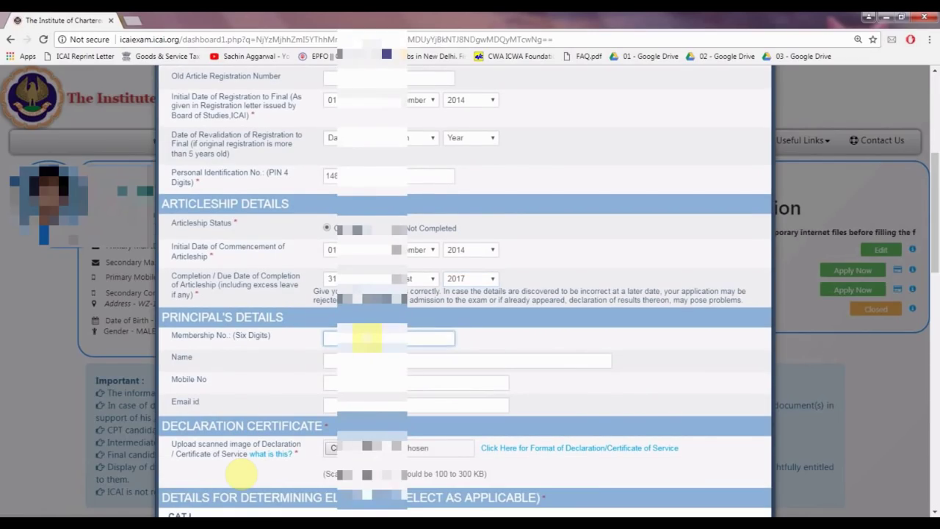
type("502")
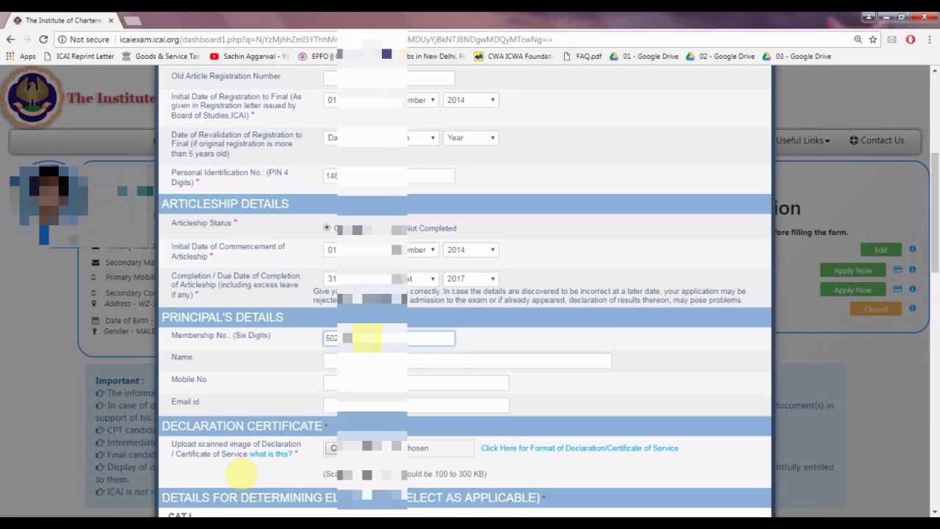
key("Tab")
type("MUKESH")
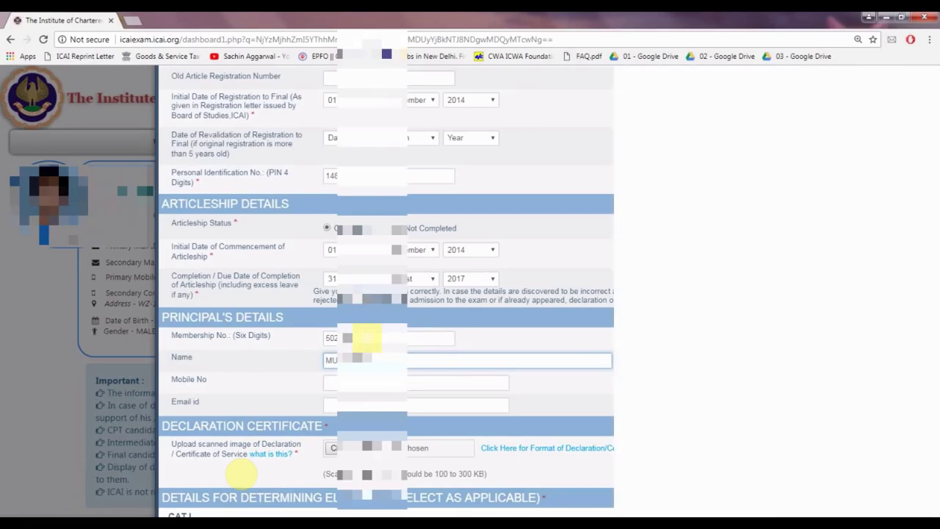
- Enter the principal's mobile number and e-mail address
scroll(367, 336, "down", 1)
left_click(387, 345)
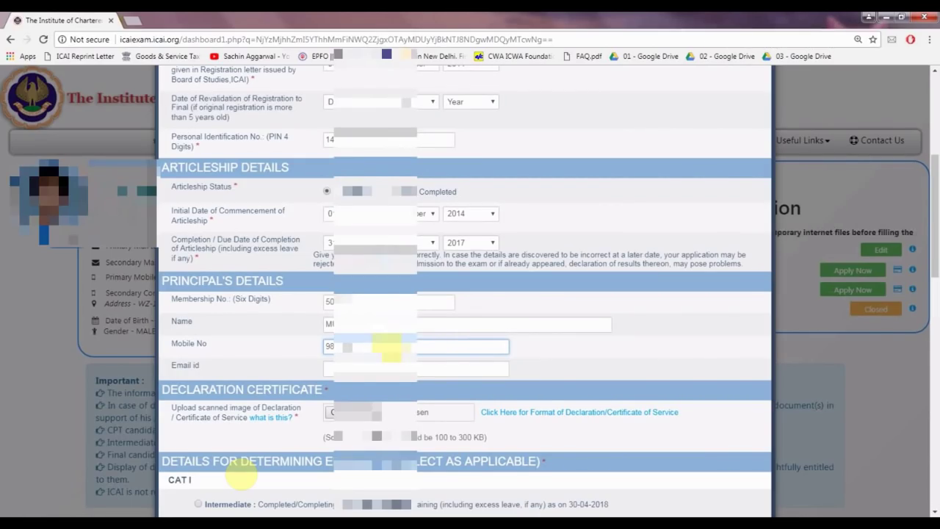
key("Tab")
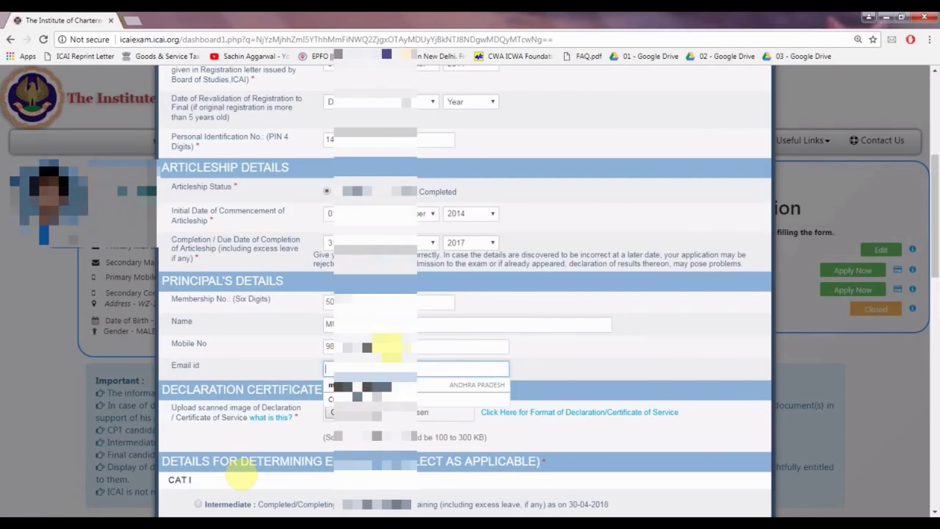
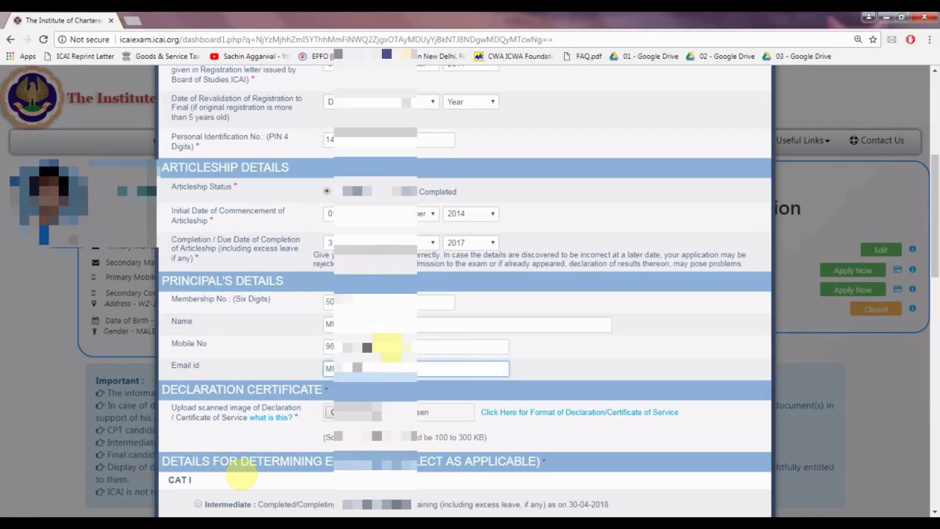
left_click(528, 356)
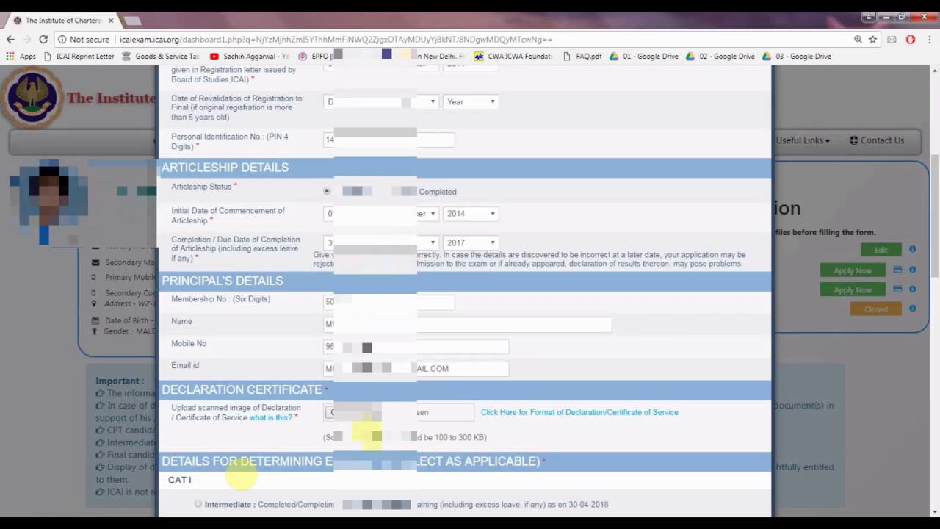
- Open the declaration certificate help and read its mandatory requirement note
left_click(278, 419)
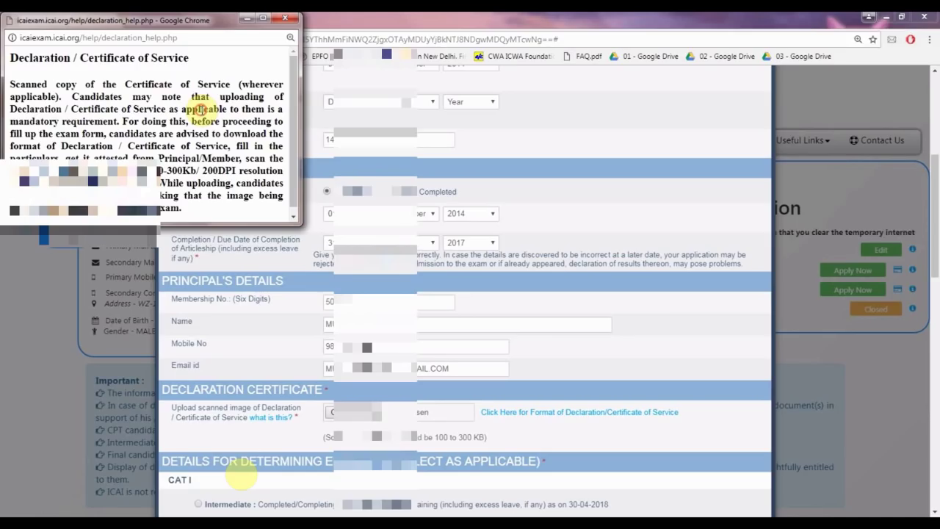
left_click_drag(10, 121, 116, 123)
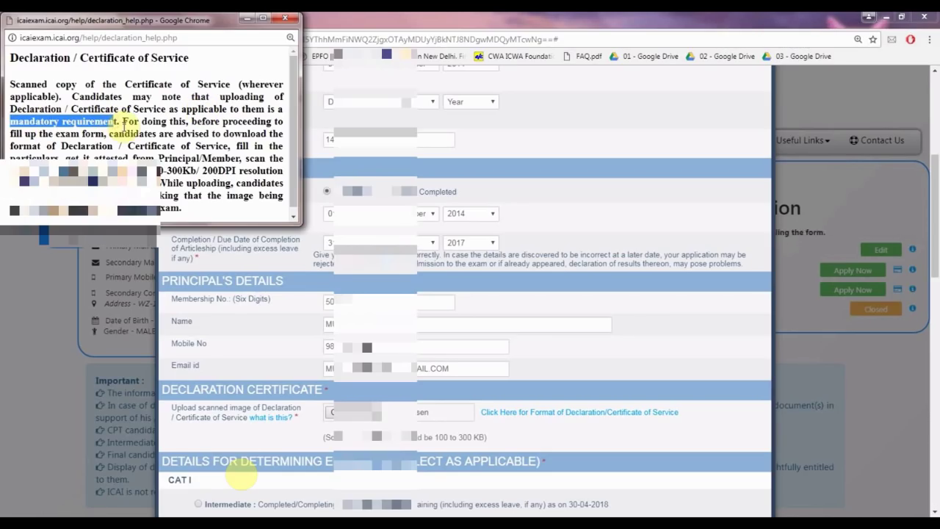
left_click(101, 103)
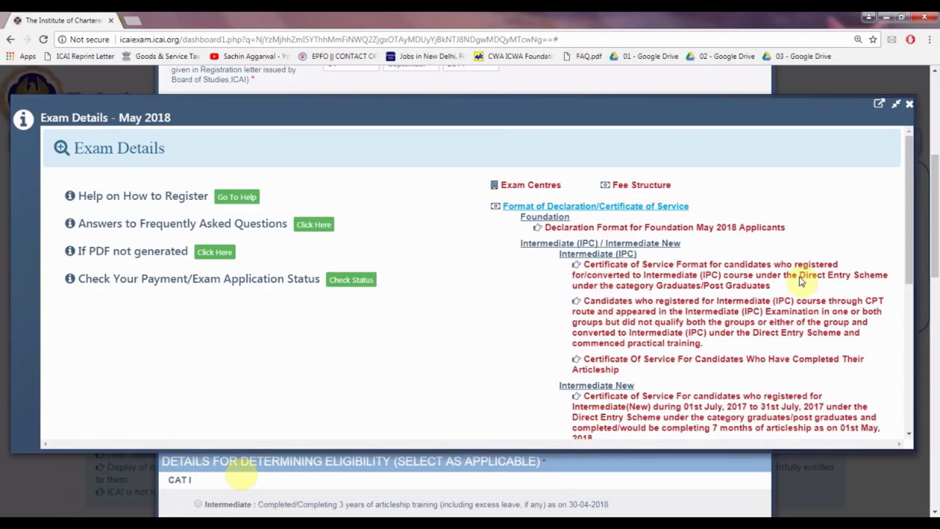
- Scroll the Exam Details formats and open the Certificate of Service for completed articleship
left_click_drag(909, 232, 910, 235)
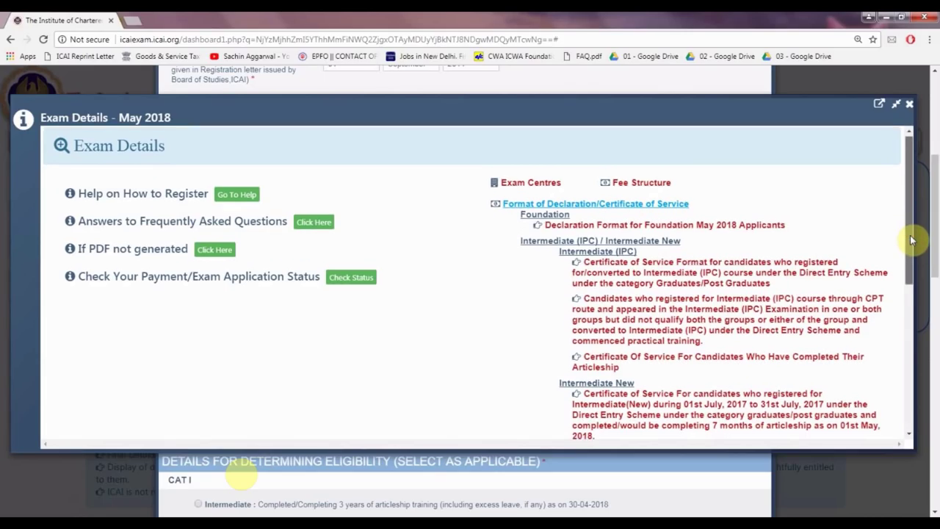
scroll(909, 235, "down", 1)
scroll(910, 246, "down", 1)
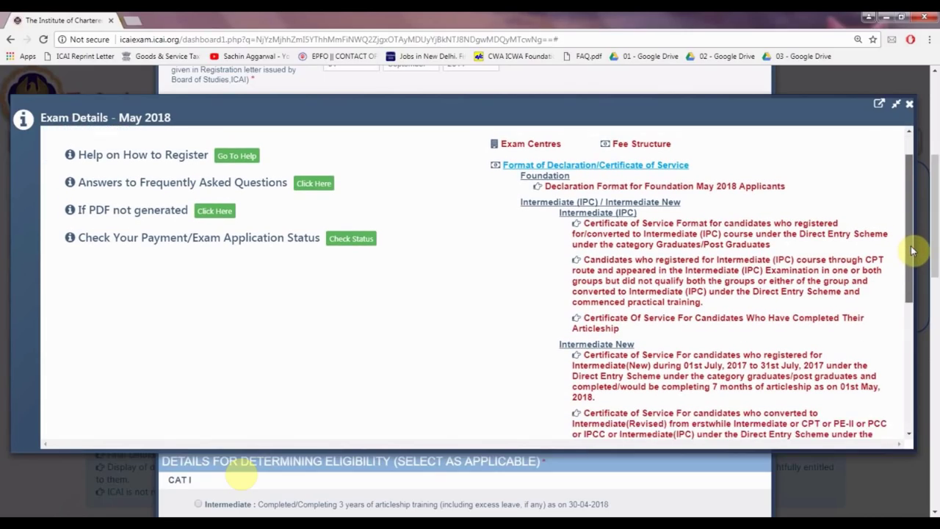
scroll(910, 265, "down", 1)
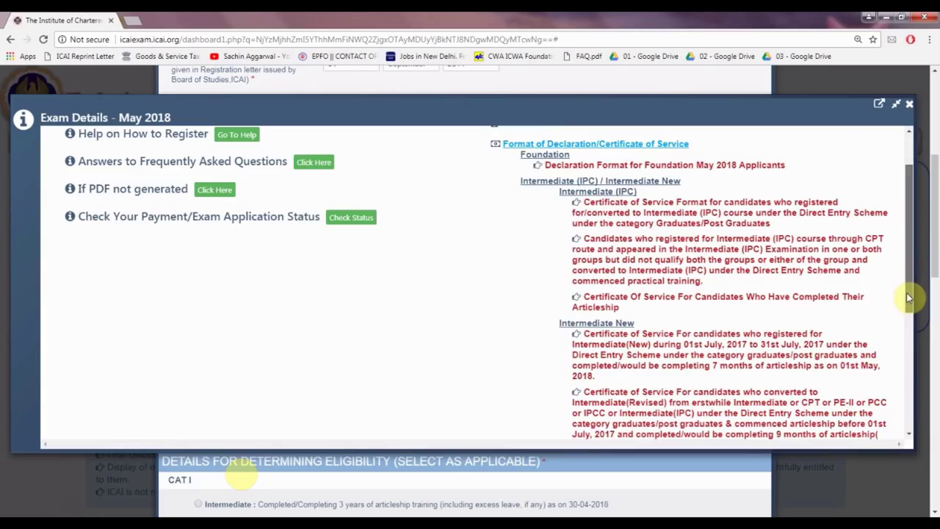
scroll(908, 307, "down", 6)
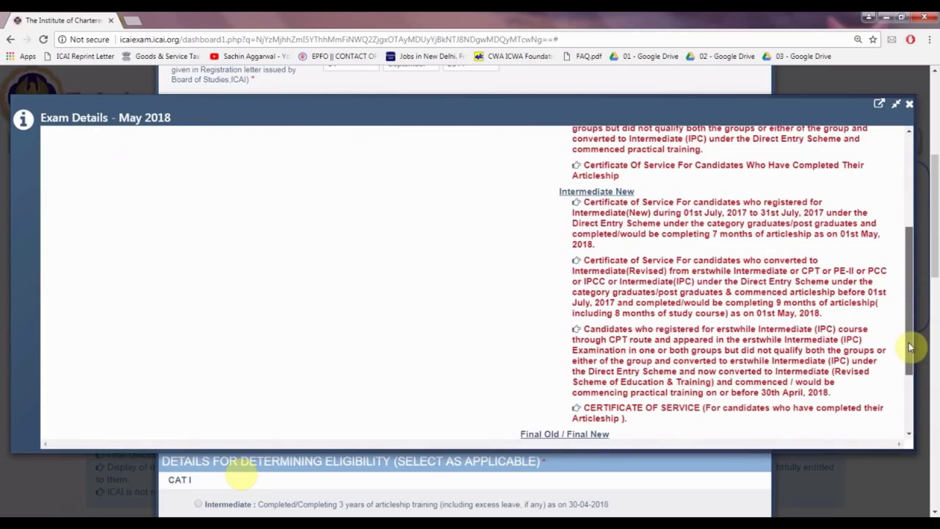
scroll(908, 347, "down", 3)
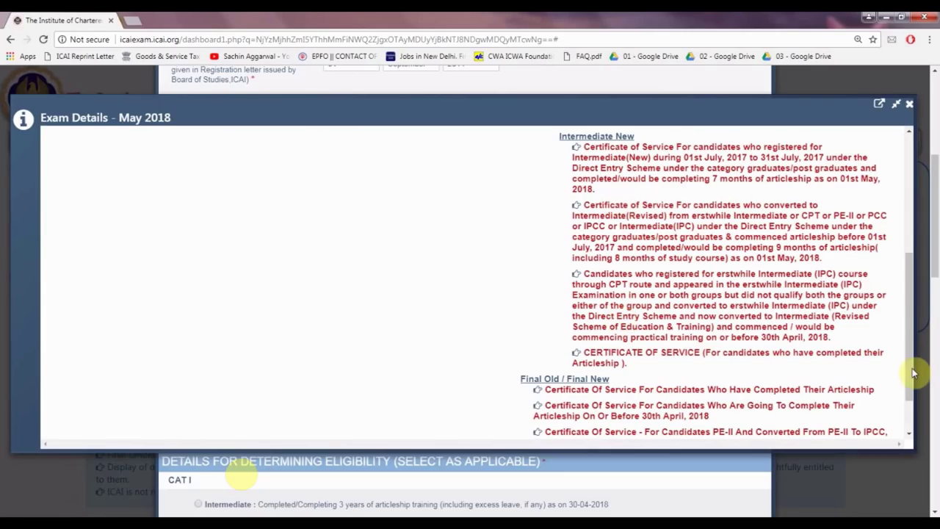
scroll(910, 383, "down", 3)
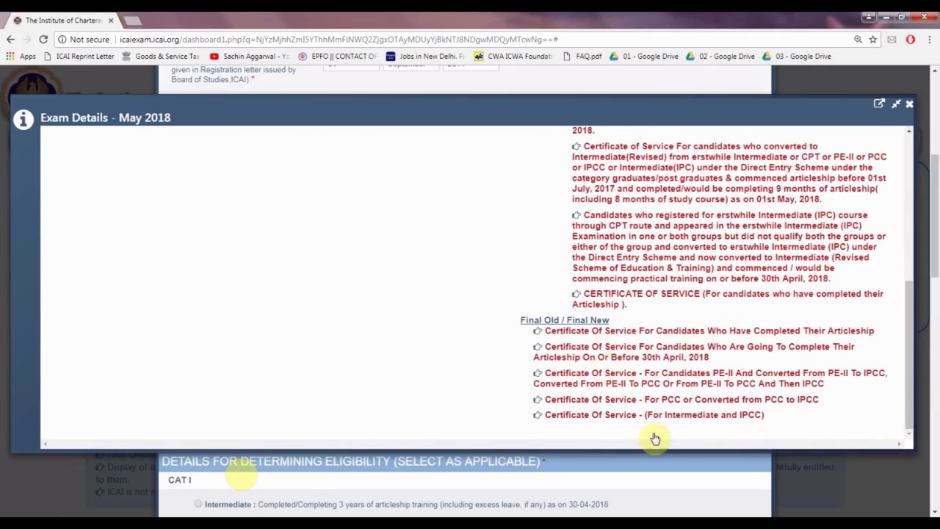
left_click(664, 399)
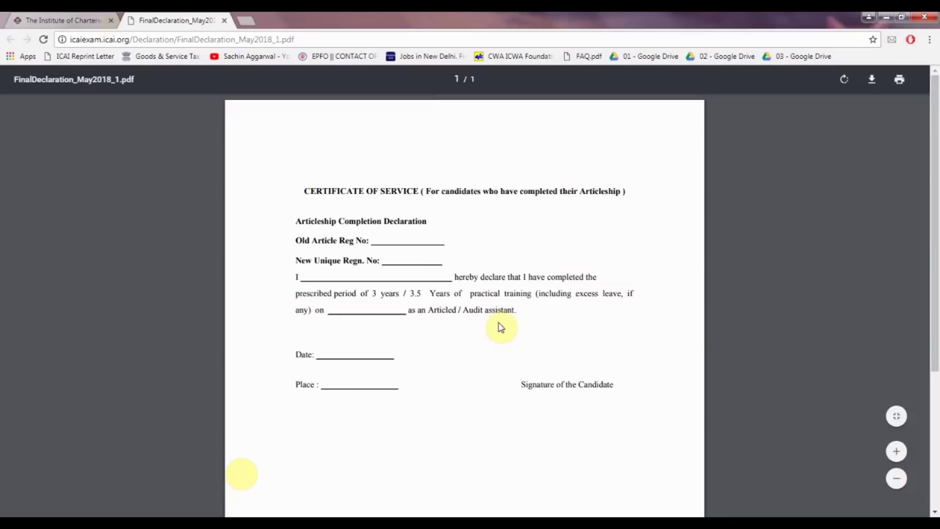
- Close the FinalDeclaration_May2018_1.pdf tab to return to the exam form
key("ctrl+w")
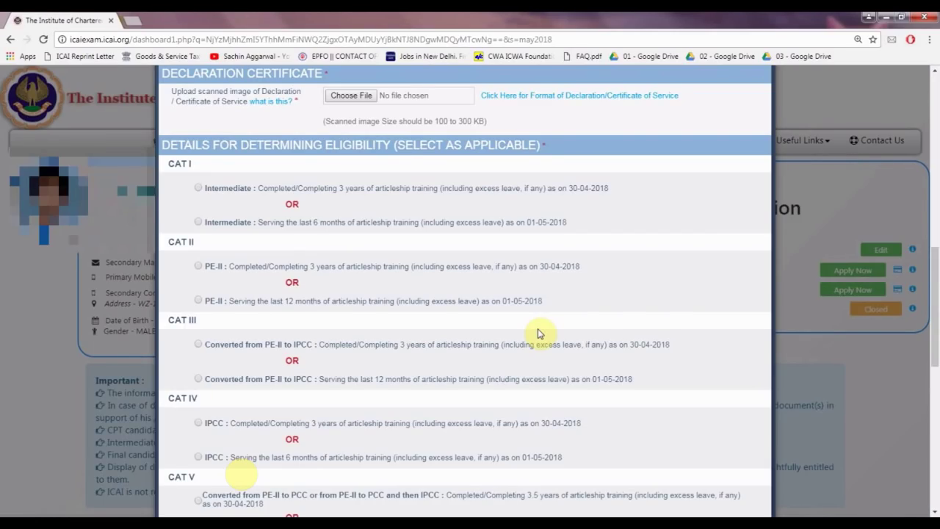
- Select CAT IV eligibility: IPCC with 3 years of articleship completed as on 30-04-2018
scroll(538, 334, "down", 1)
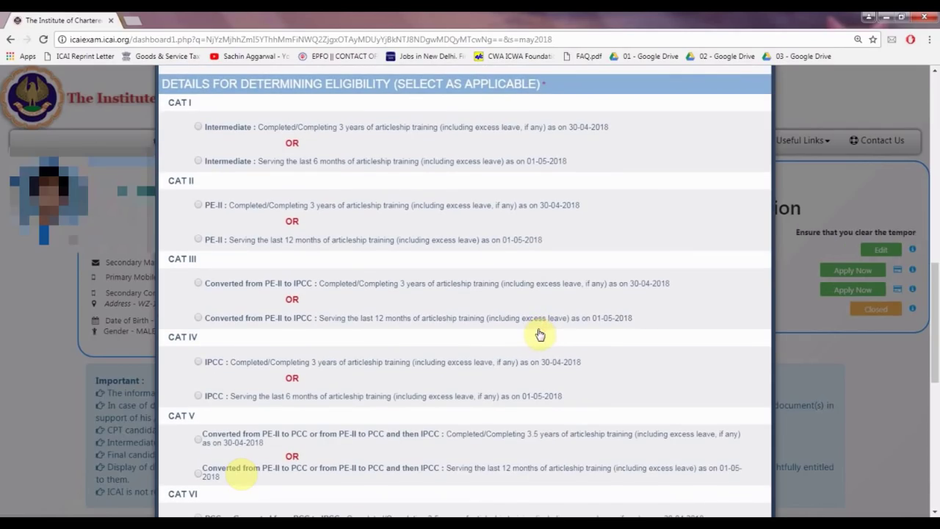
scroll(537, 330, "down", 1)
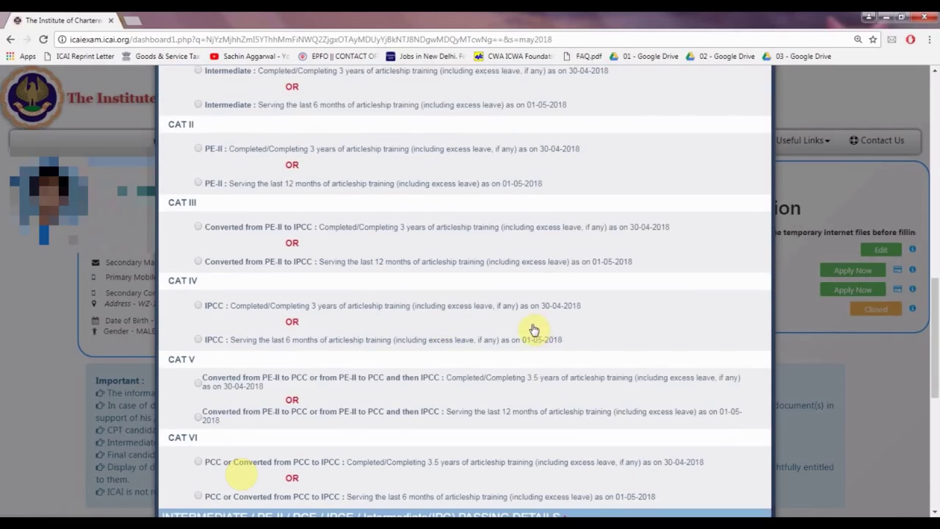
scroll(419, 343, "down", 1)
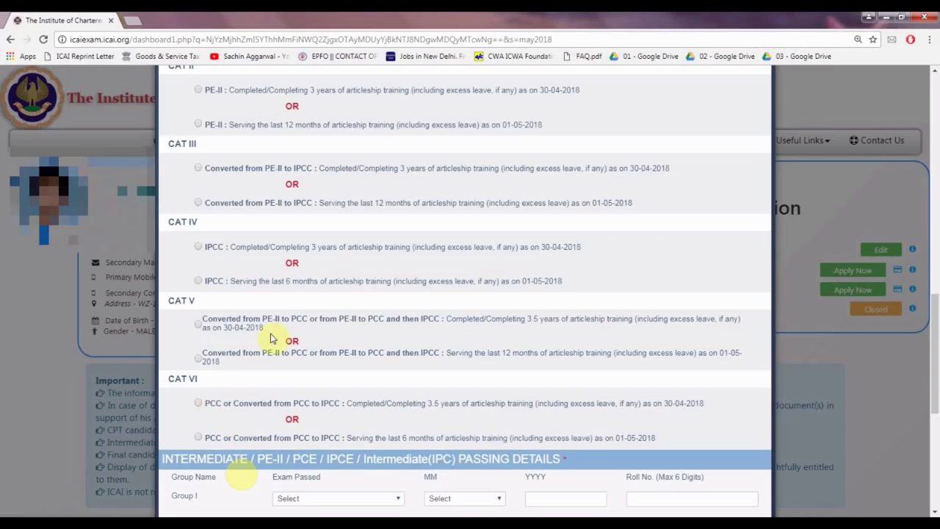
left_click(197, 247)
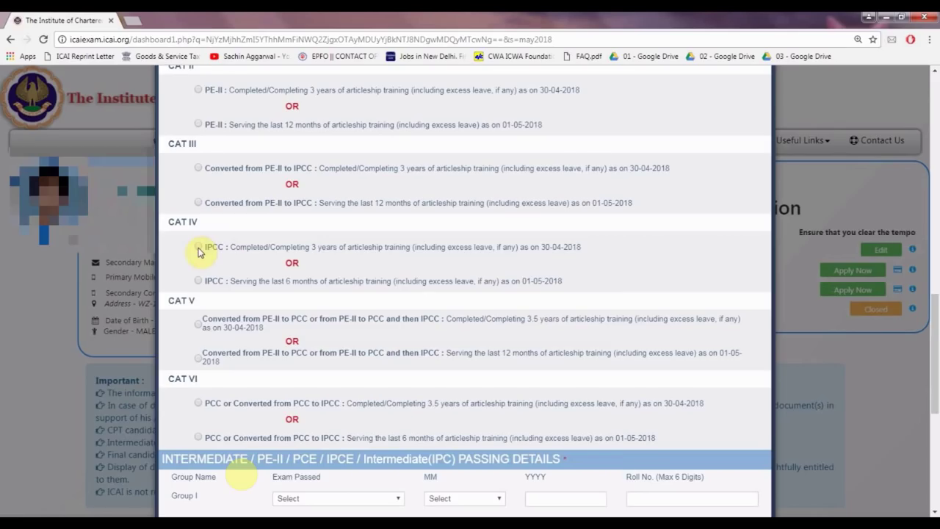
scroll(327, 285, "down", 3)
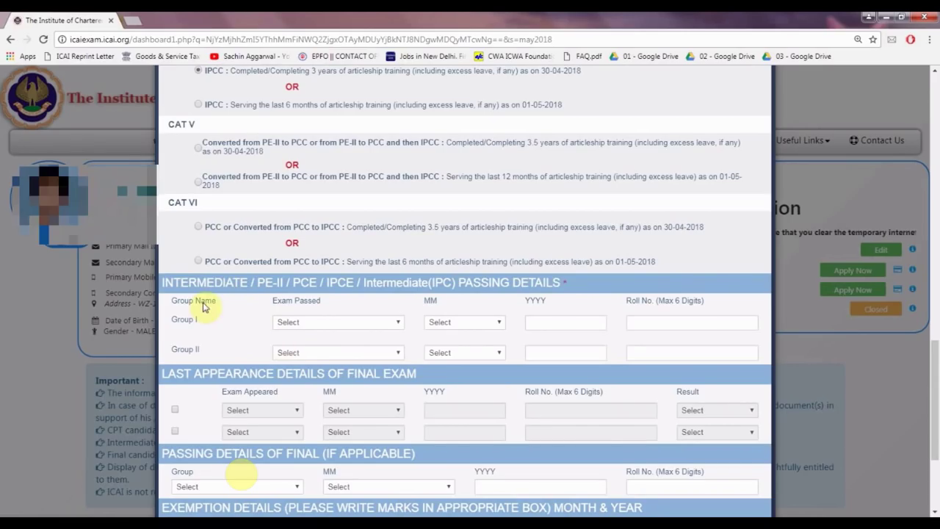
- Enter Group I as Intermediate(IPC) passed 05/2014 with its roll number, then begin Group II
left_click(303, 326)
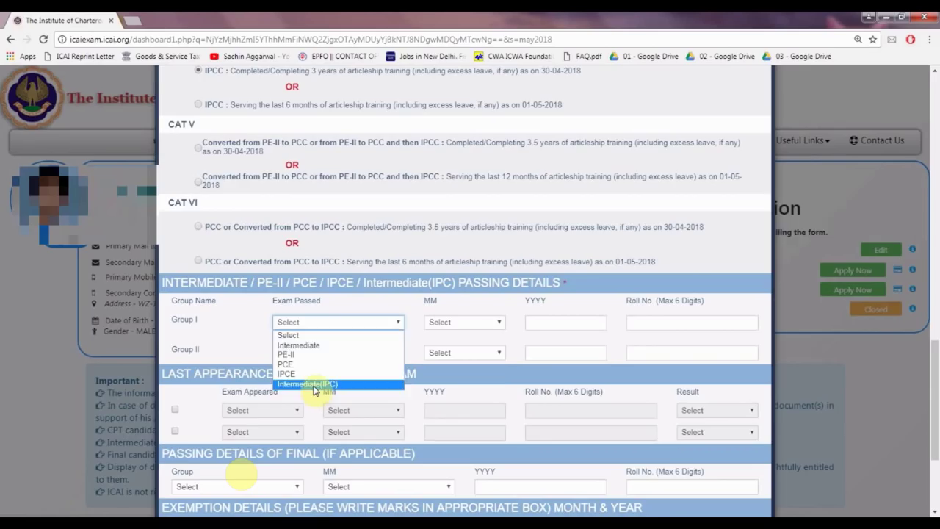
left_click(307, 384)
left_click(462, 324)
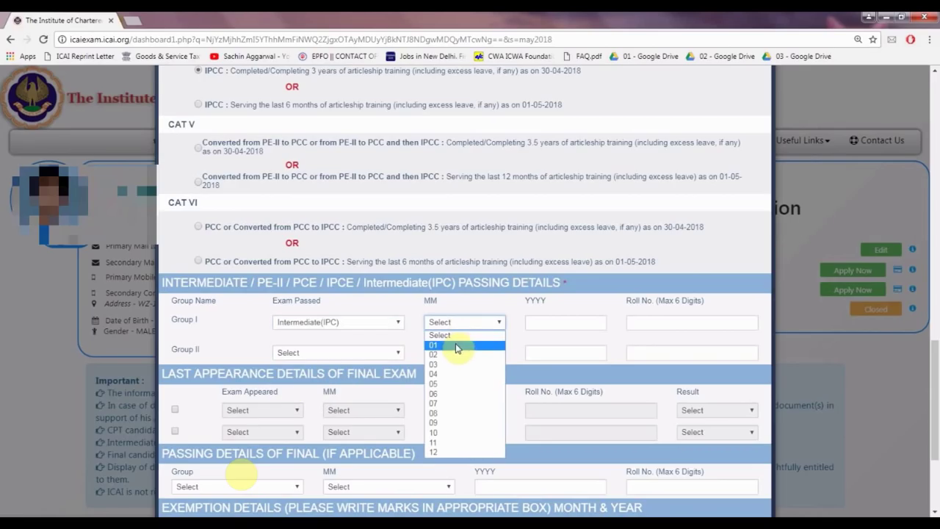
left_click(450, 383)
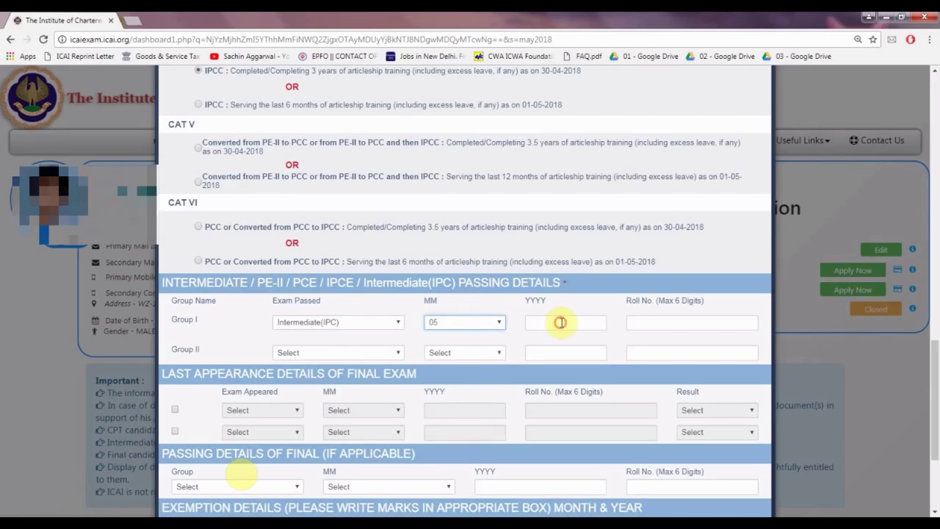
type("2014")
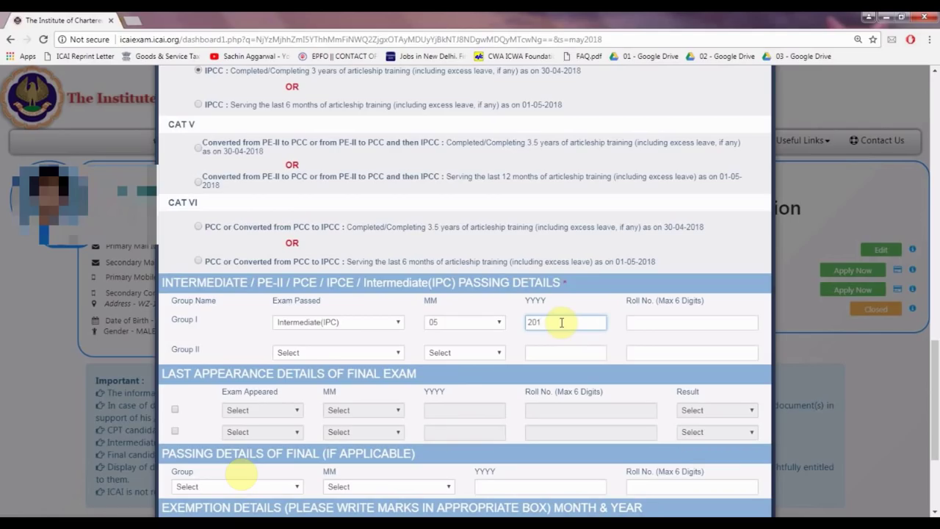
left_click(675, 320)
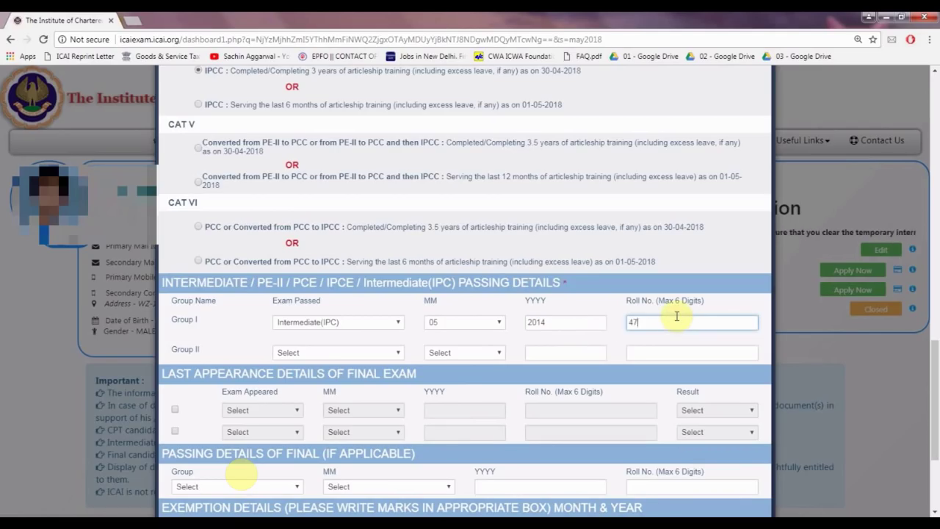
left_click(304, 352)
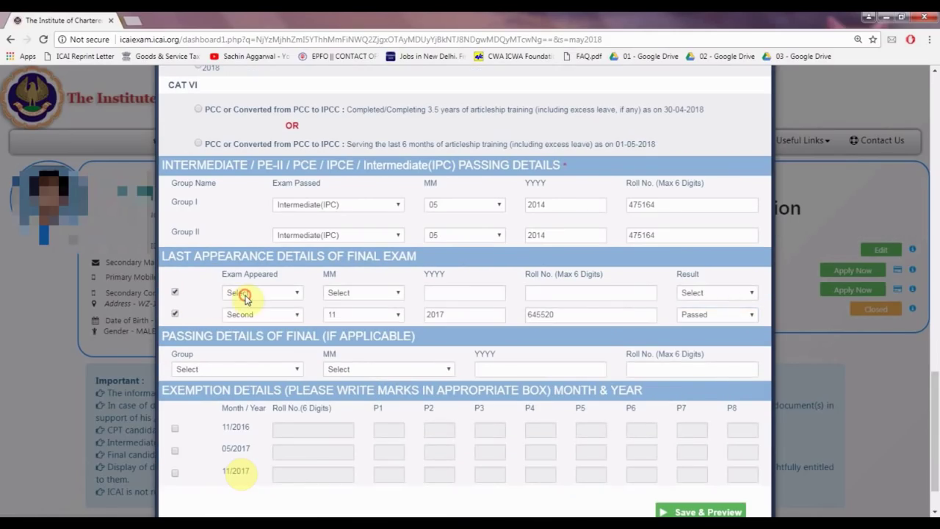
left_click(244, 293)
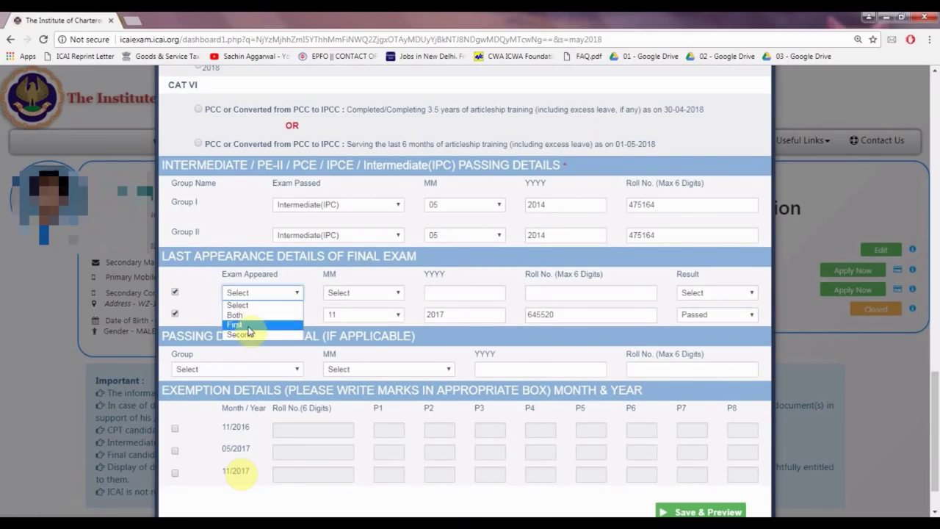
- Record the last appearance as Both groups, 05/2017, with its roll number, result Failed
left_click(242, 311)
left_click(334, 295)
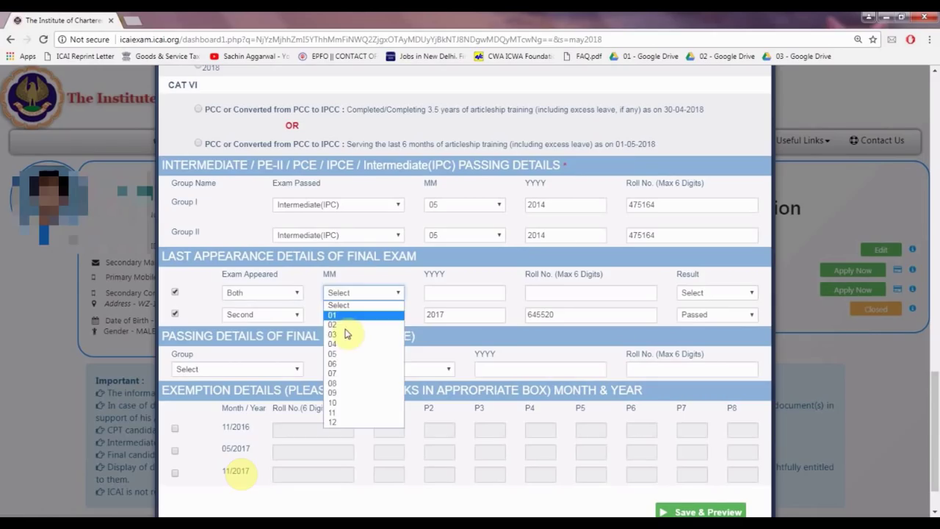
left_click(357, 354)
left_click(456, 292)
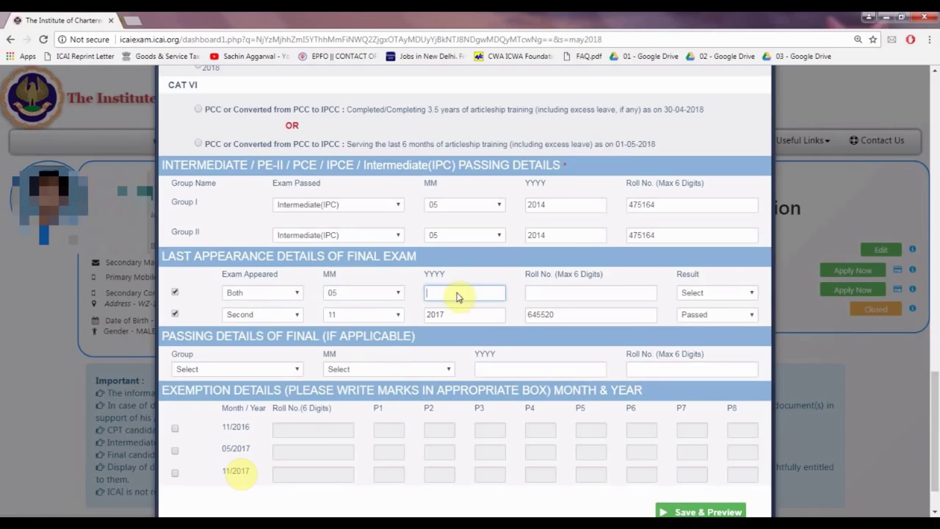
type("2017")
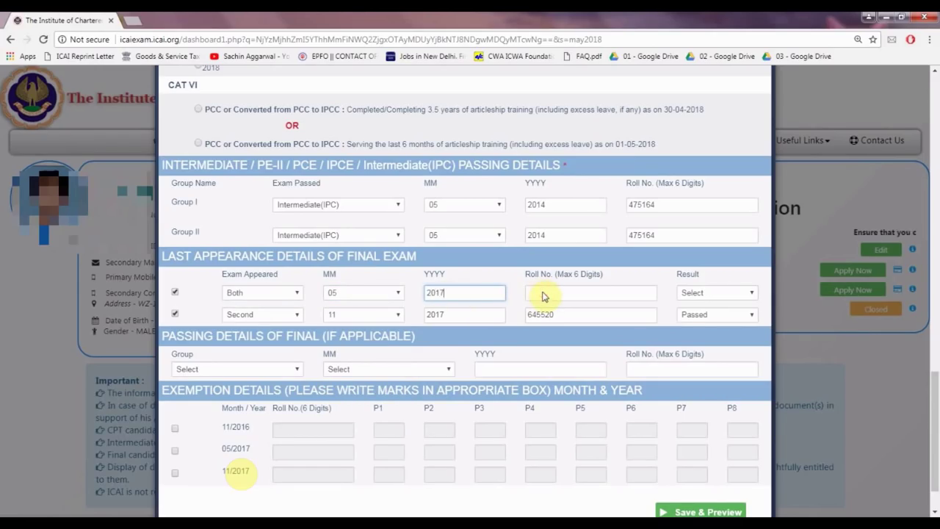
left_click(542, 292)
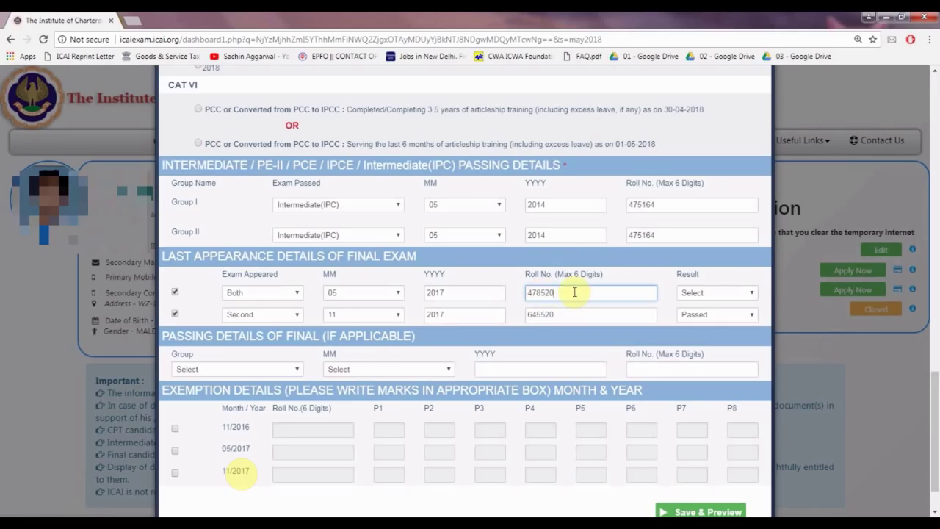
left_click(702, 294)
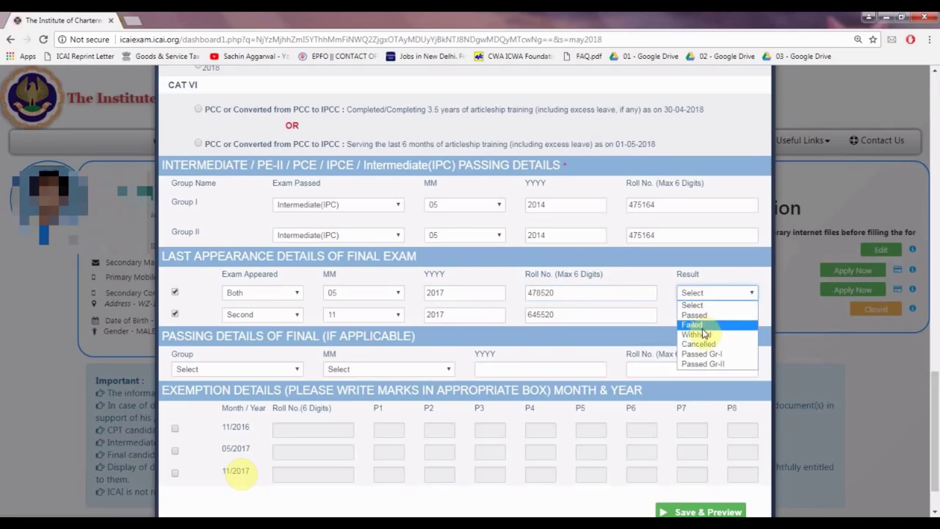
left_click(704, 324)
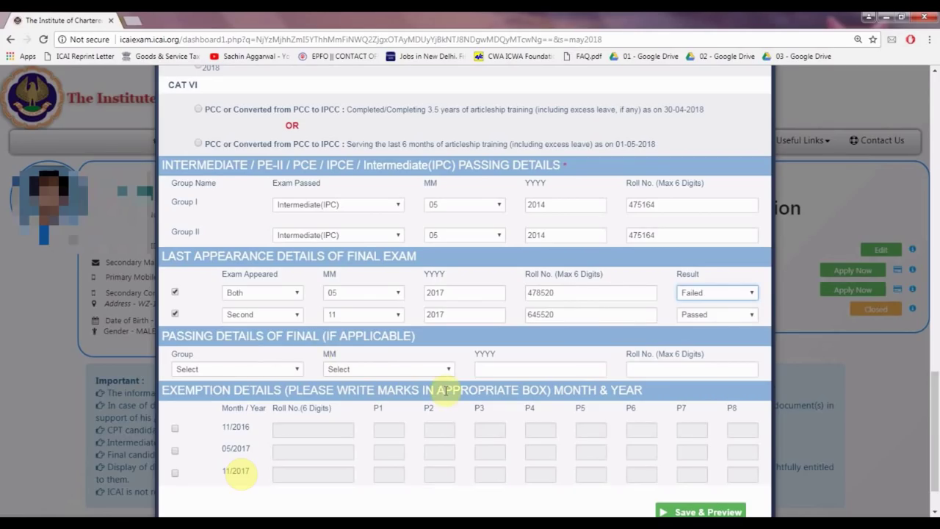
- Set Final Passing Details to Group II passed 11/2017 and enter its roll number
left_click(225, 372)
left_click(224, 374)
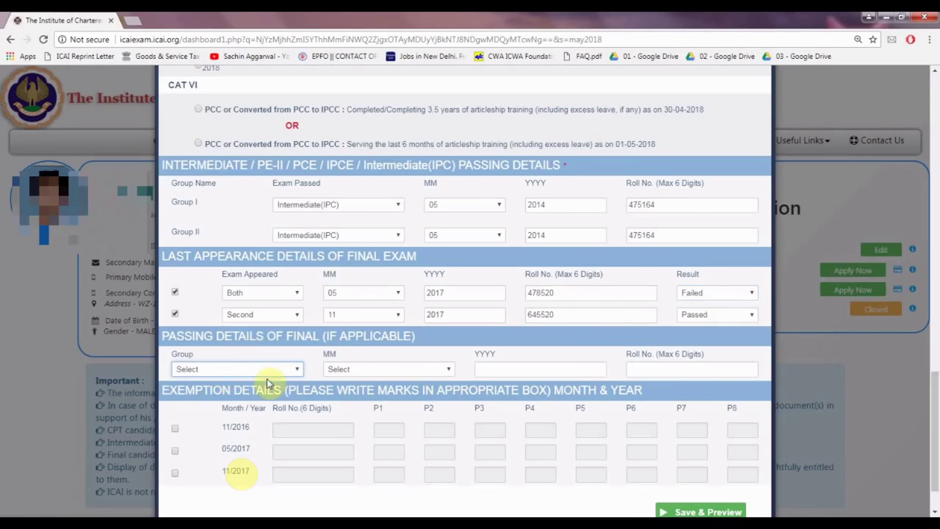
left_click(219, 371)
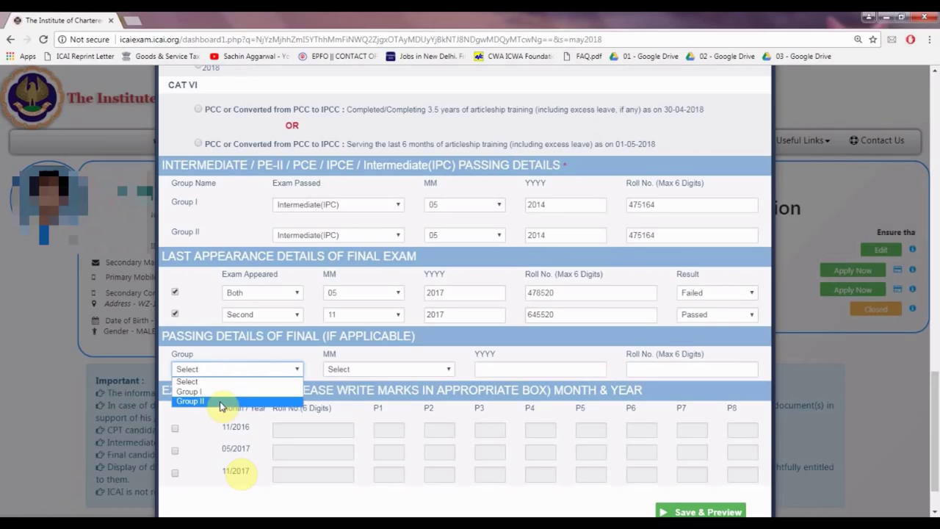
left_click(250, 401)
left_click(356, 371)
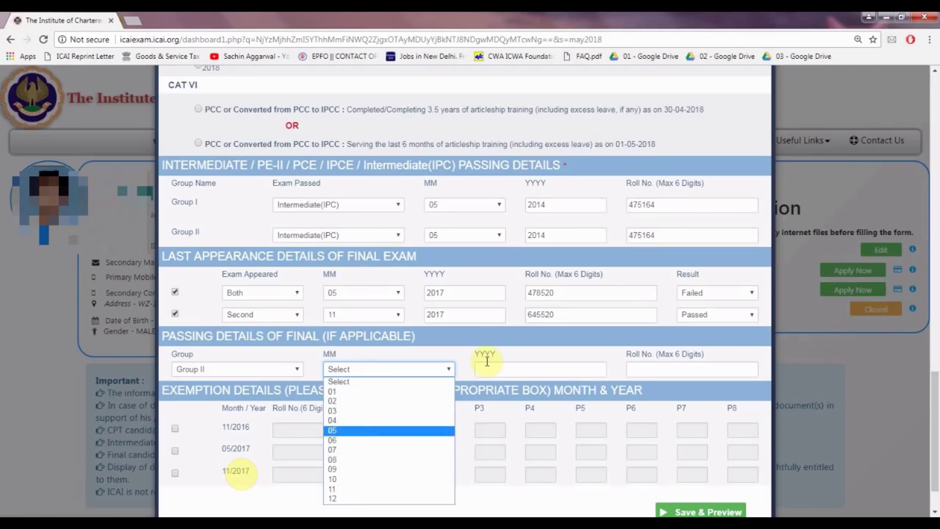
left_click(529, 373)
left_click(526, 371)
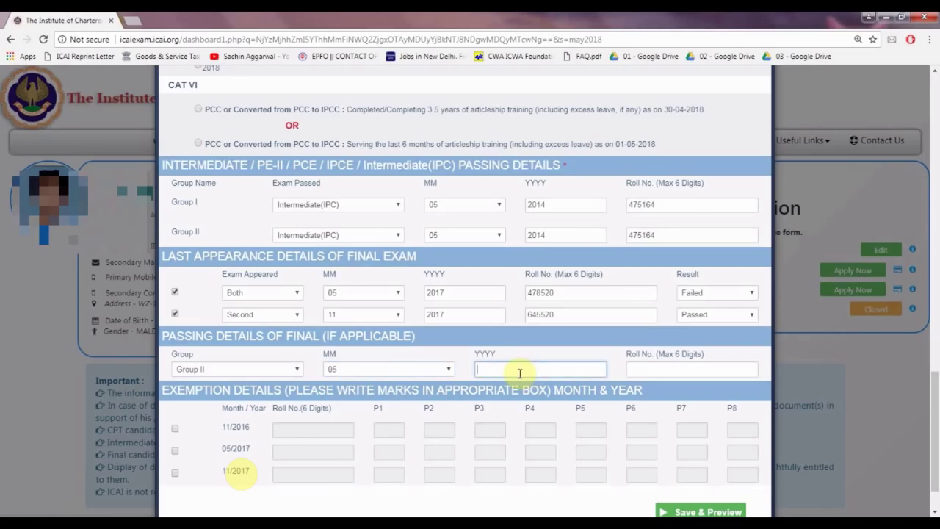
left_click(410, 368)
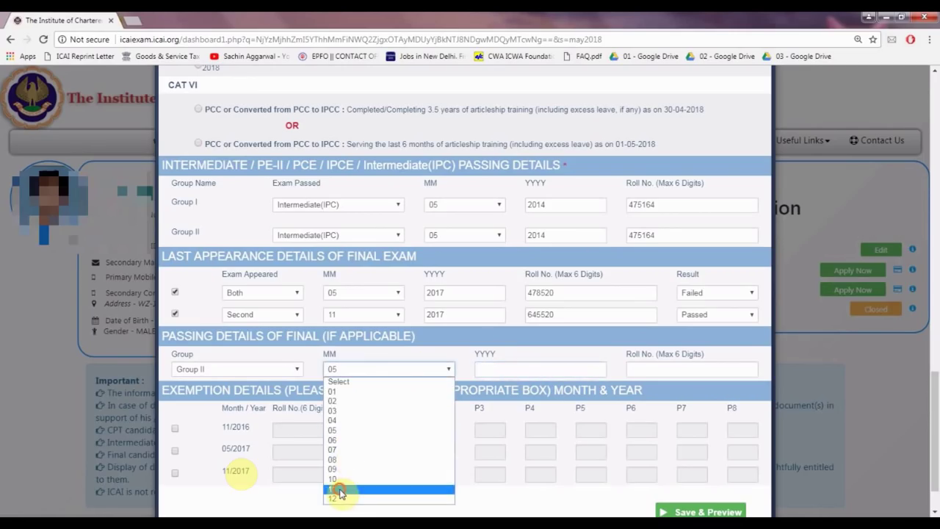
left_click(340, 488)
left_click(530, 372)
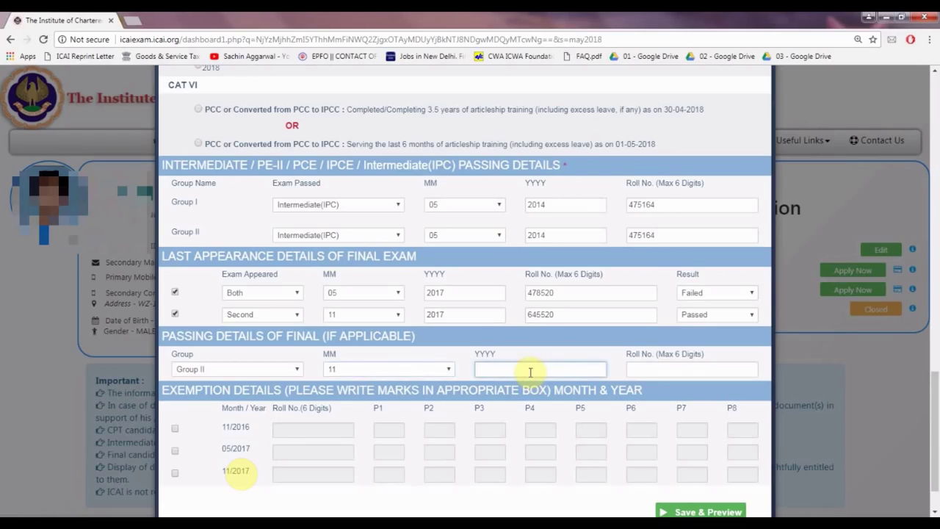
type("6455")
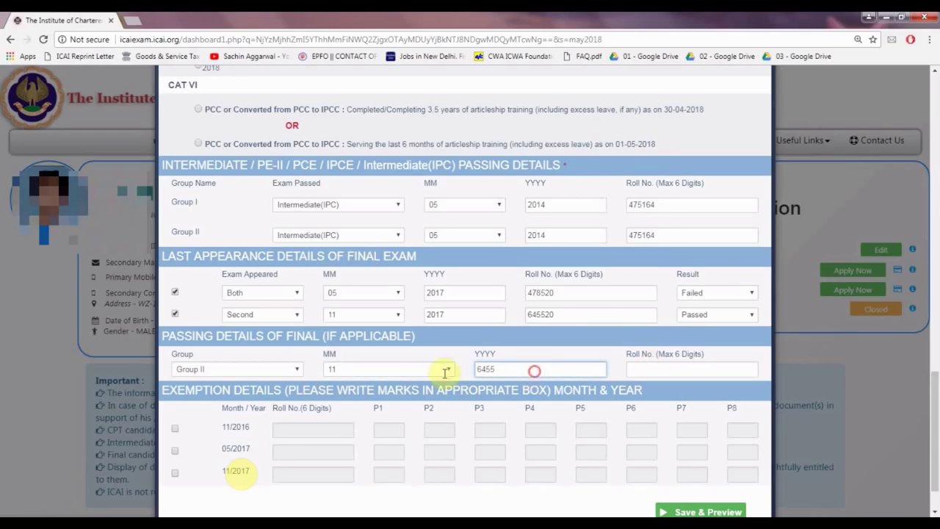
type("2017")
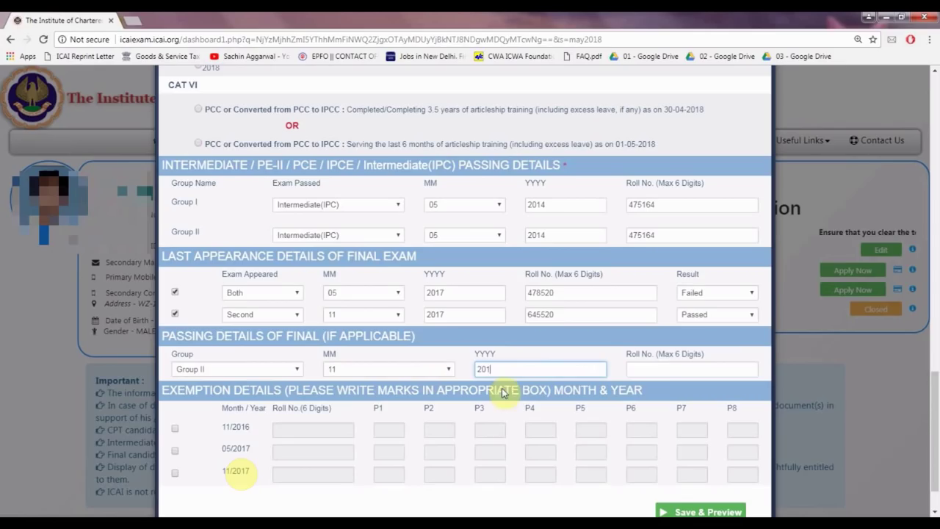
left_click(657, 368)
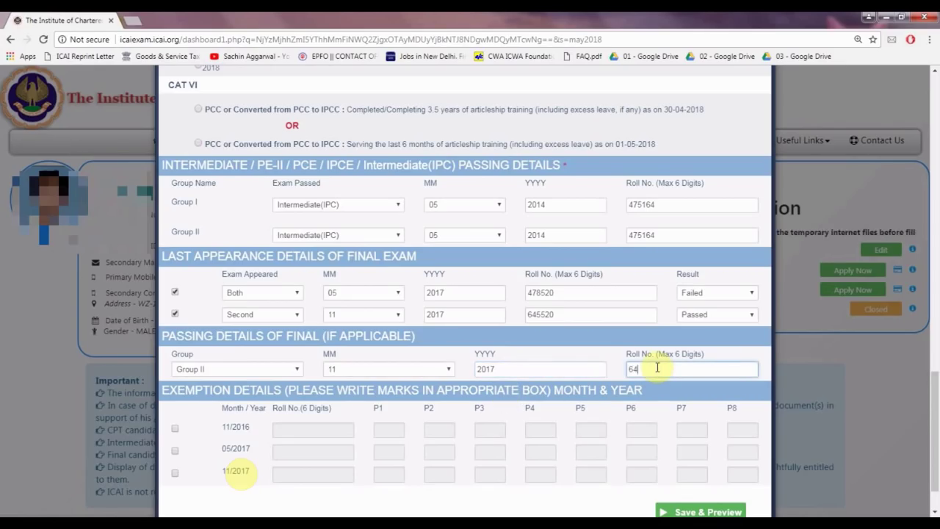
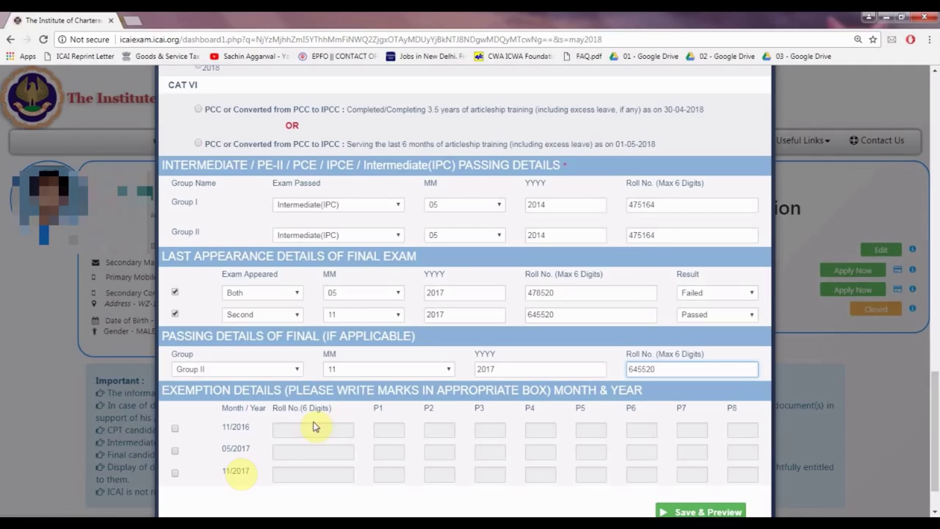
scroll(246, 428, "down", 1)
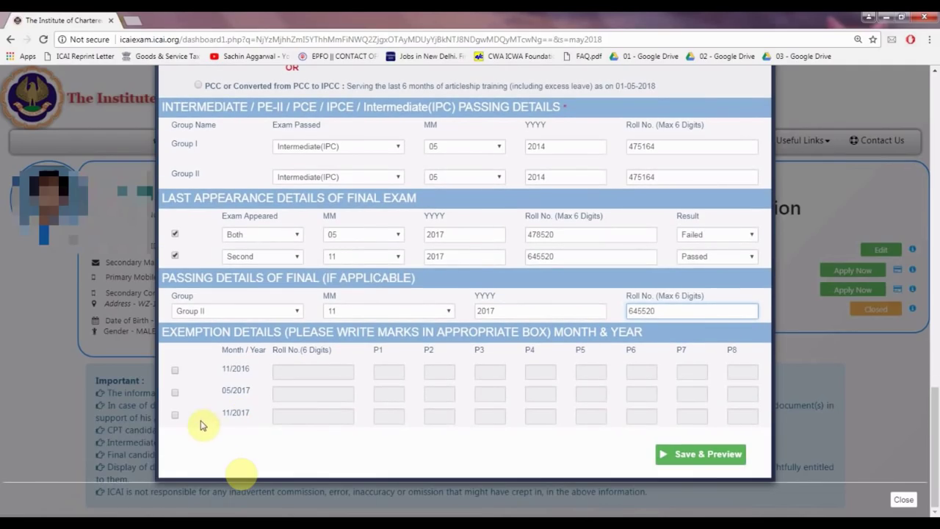
left_click(175, 417)
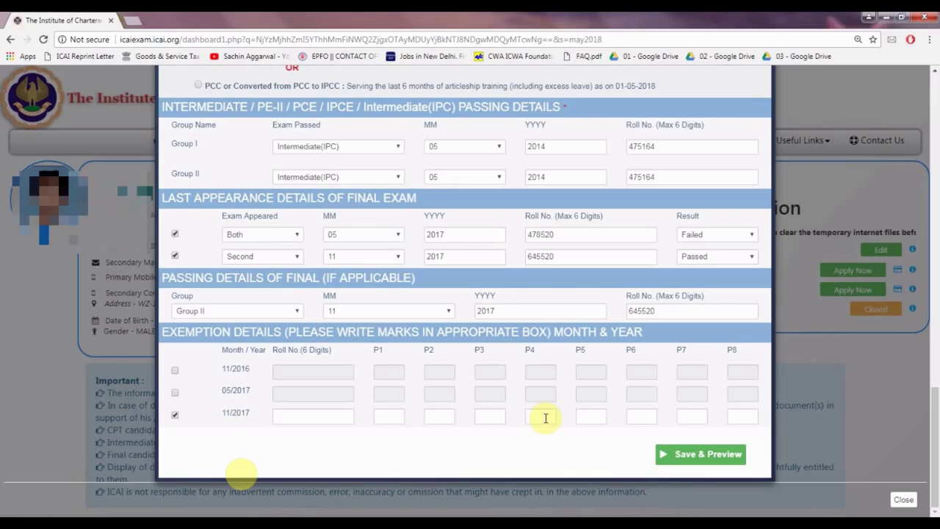
left_click(173, 416)
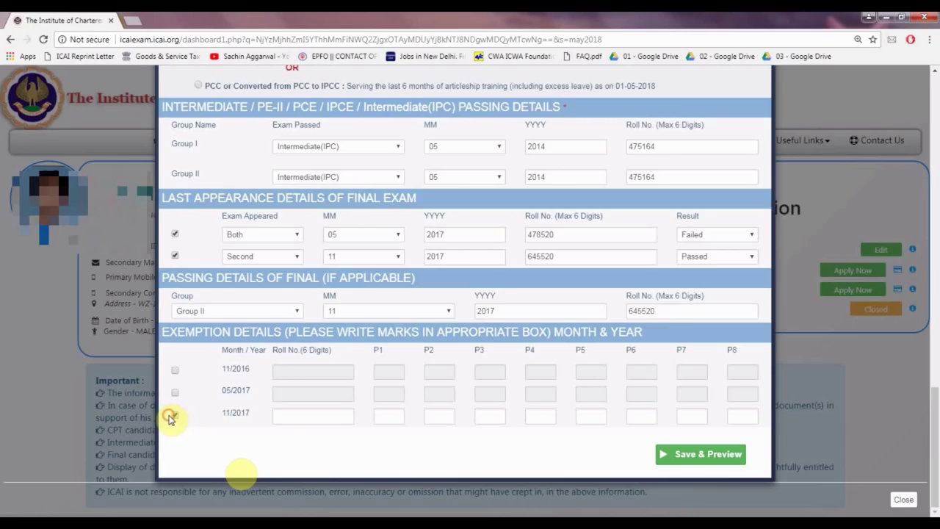
left_click(175, 417)
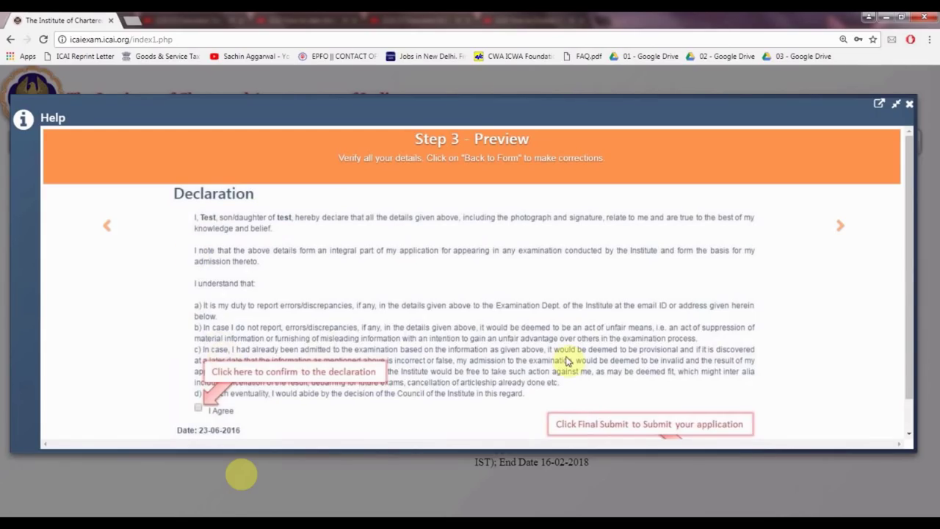
- Scroll the Step 3 Preview slide to Final Submit, then advance to Step 4: Make Payment
scroll(694, 387, "down", 1)
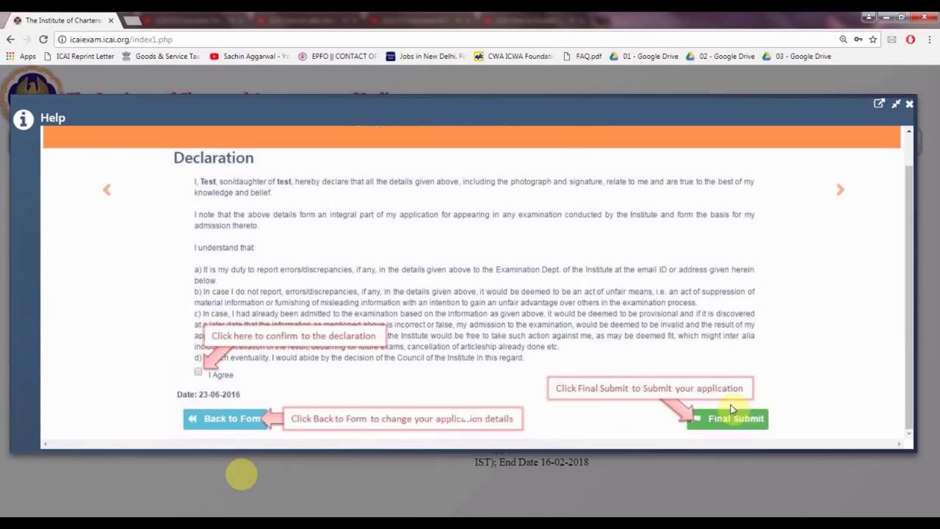
left_click(841, 191)
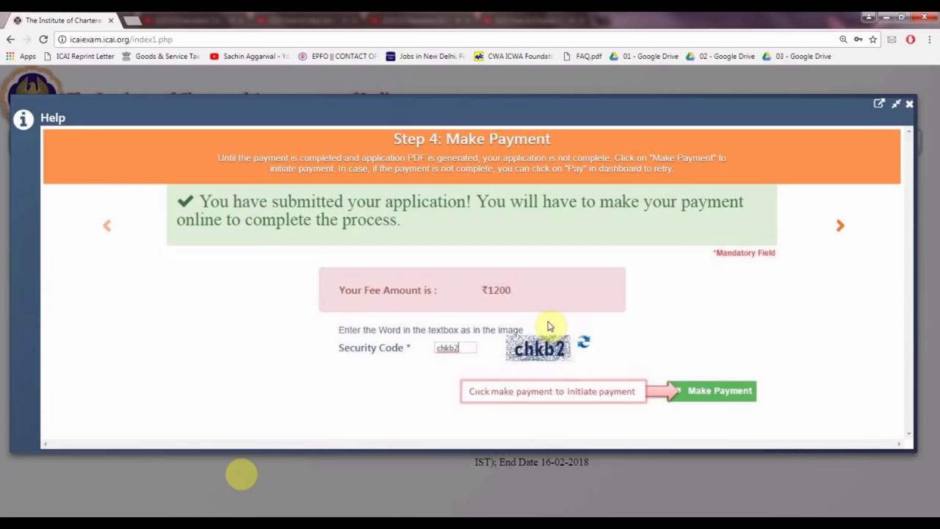
- Advance to Step 5 Payment Success and scroll down to the Download PDF button
left_click(840, 227)
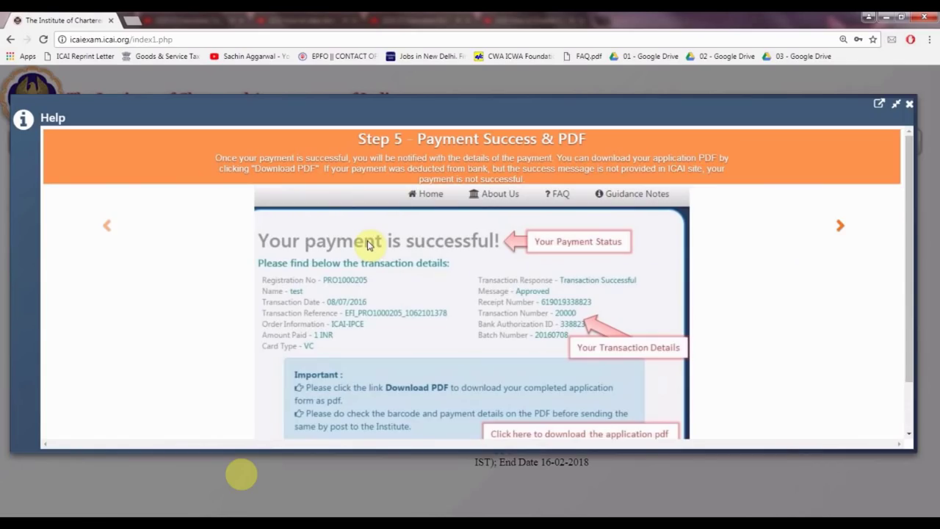
scroll(369, 245, "down", 1)
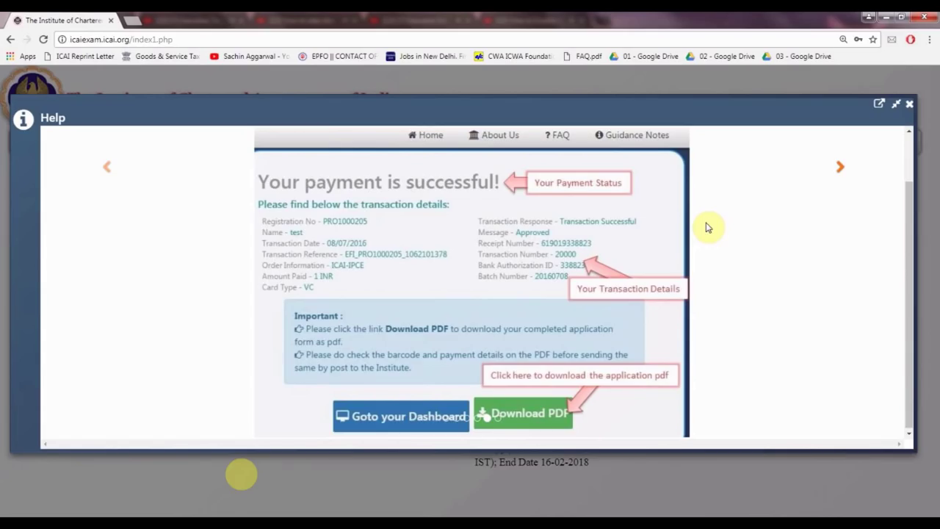
- Close the Help dialog to return to the home page, then stop the recording
left_click(908, 105)
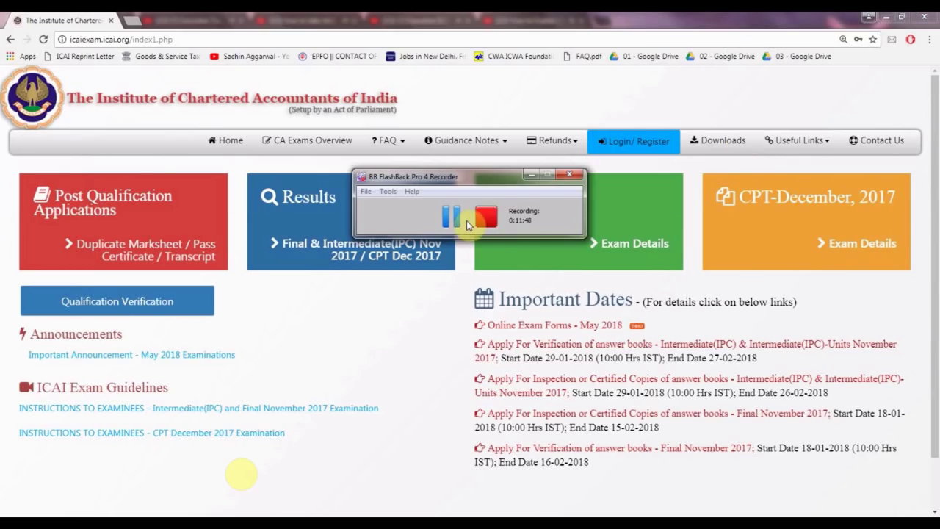
left_click(467, 225)
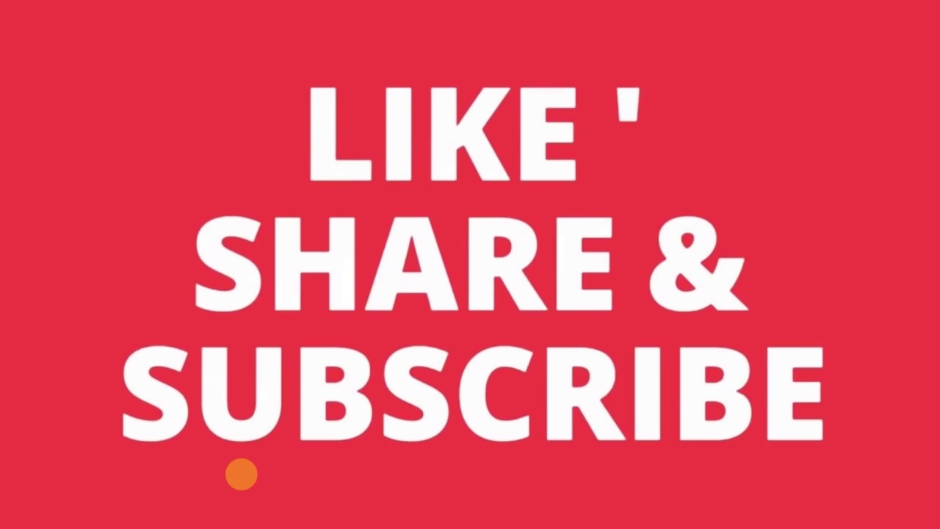